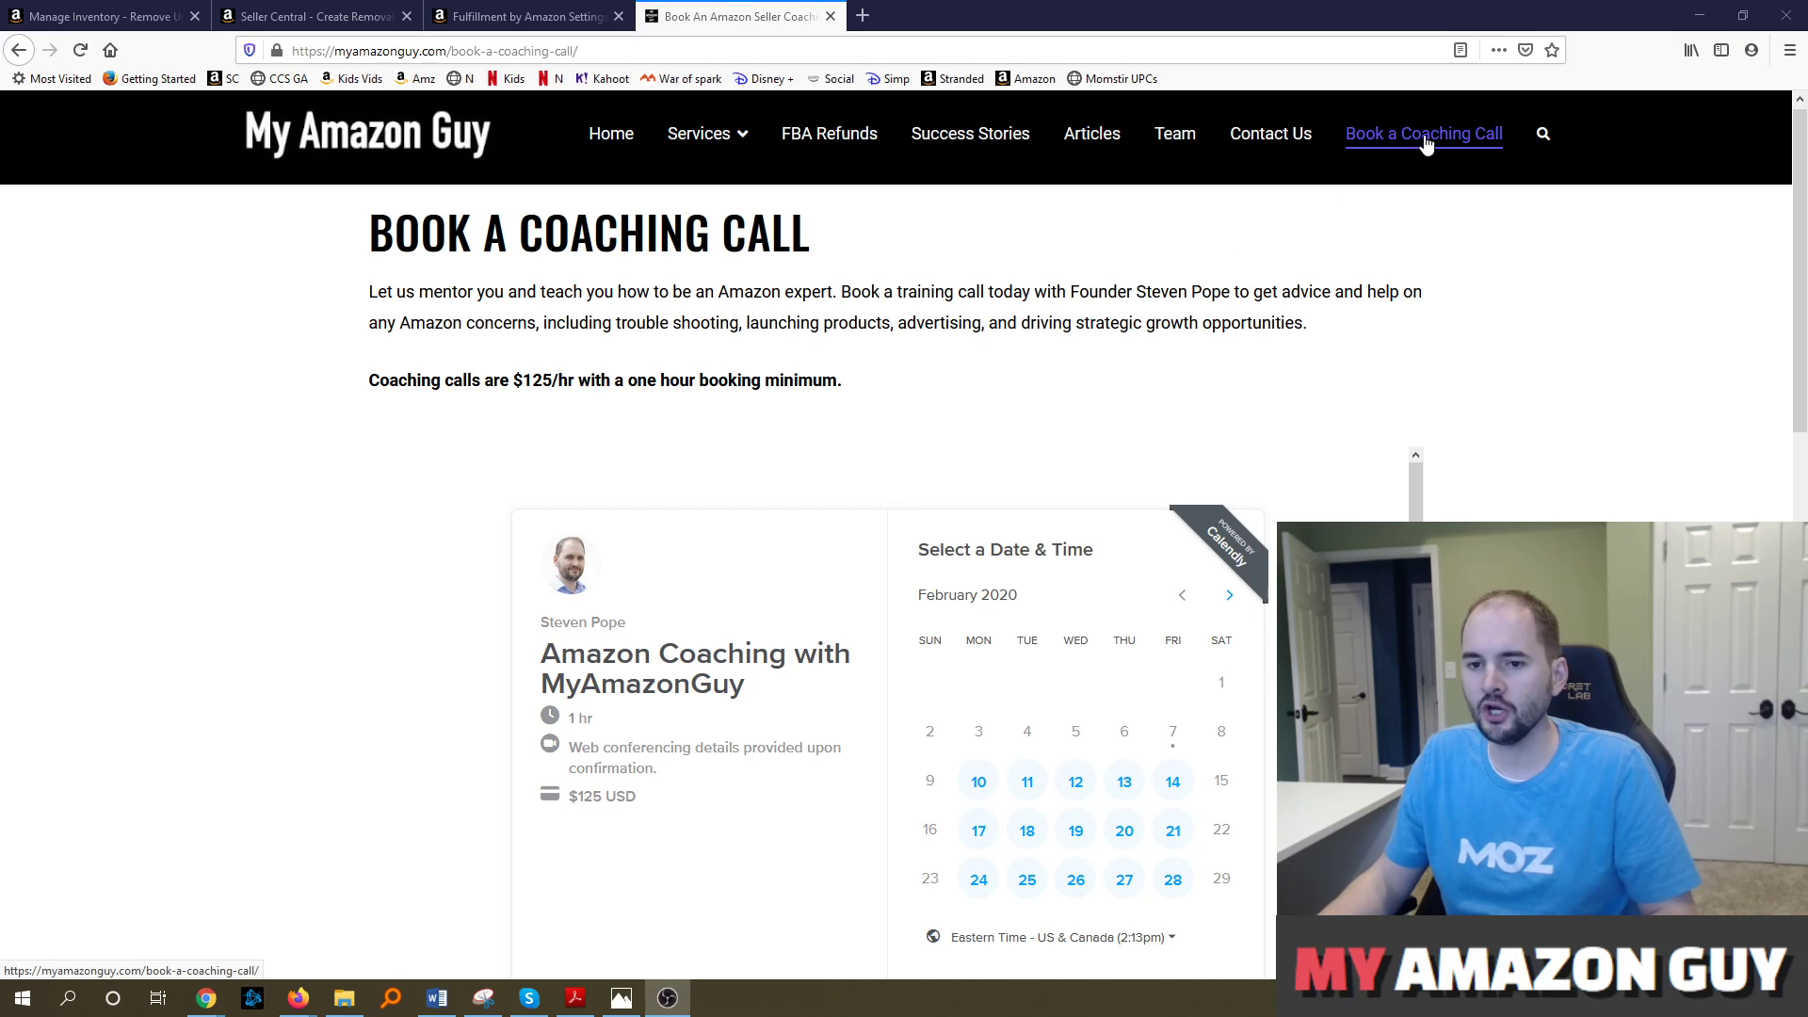
- Return to the Manage Inventory tab showing the Remove Unfulfillable Inventory page
left_click(138, 8)
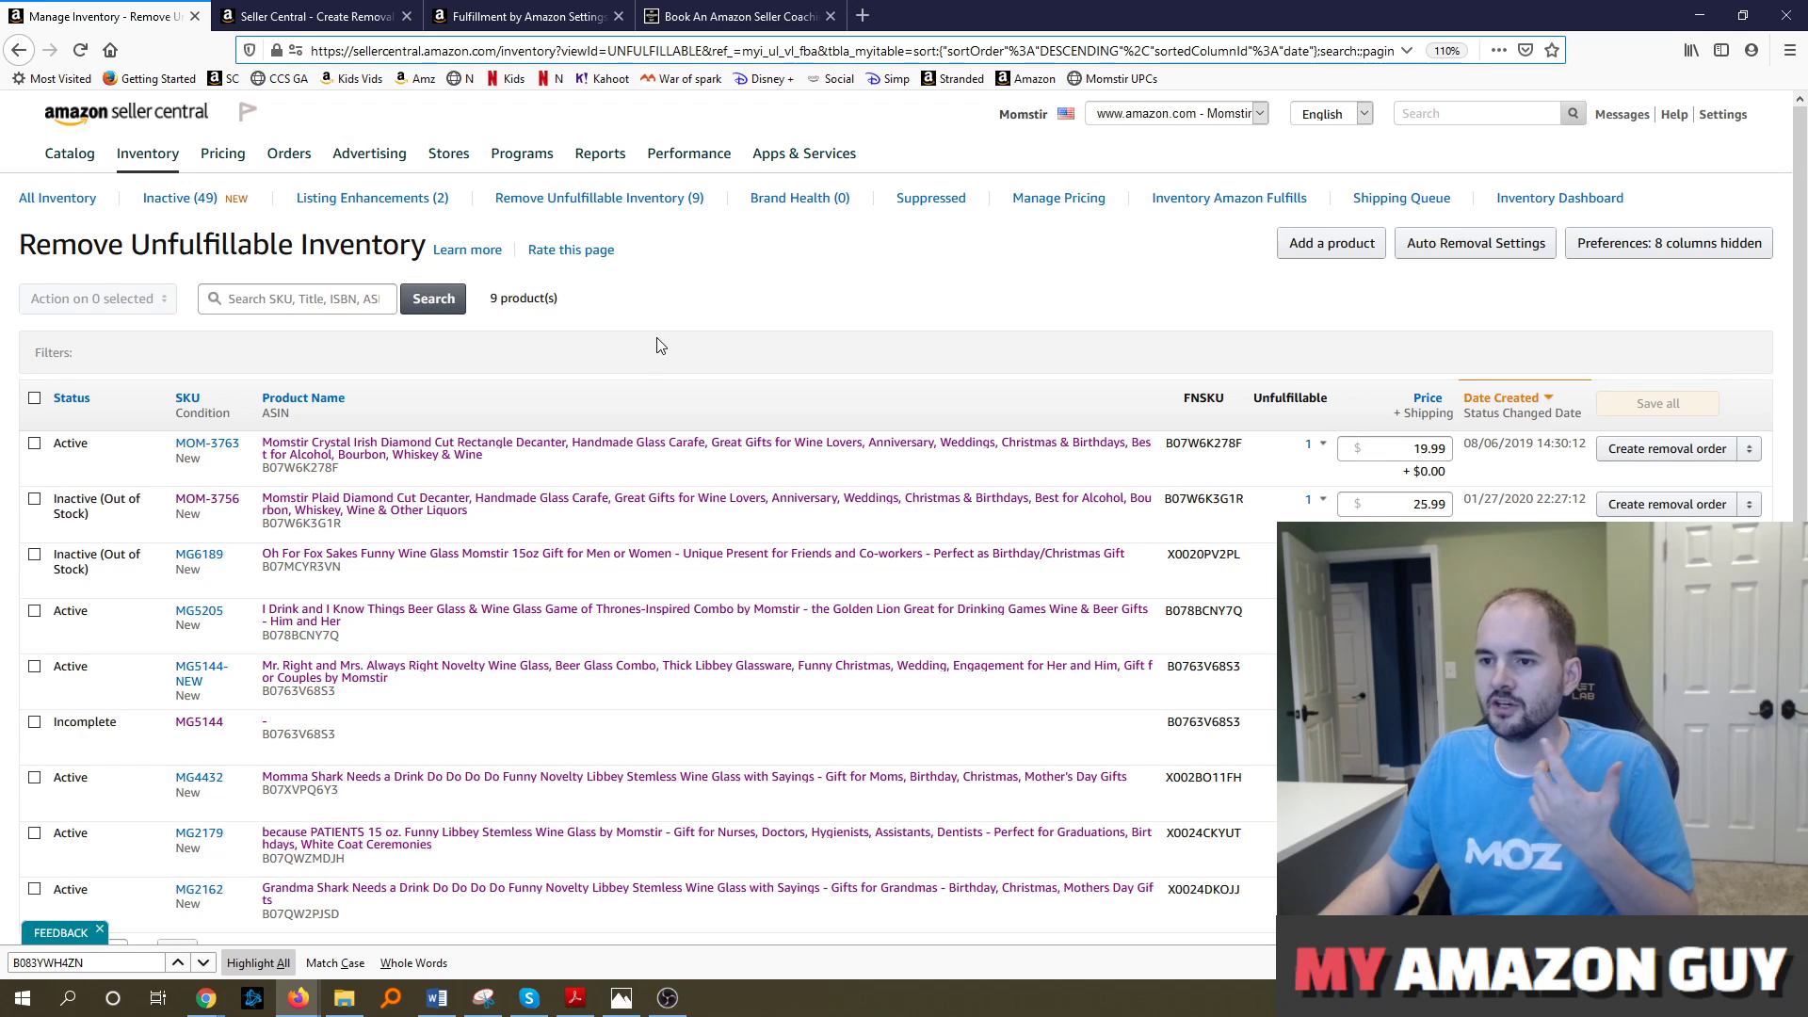
left_click(617, 298)
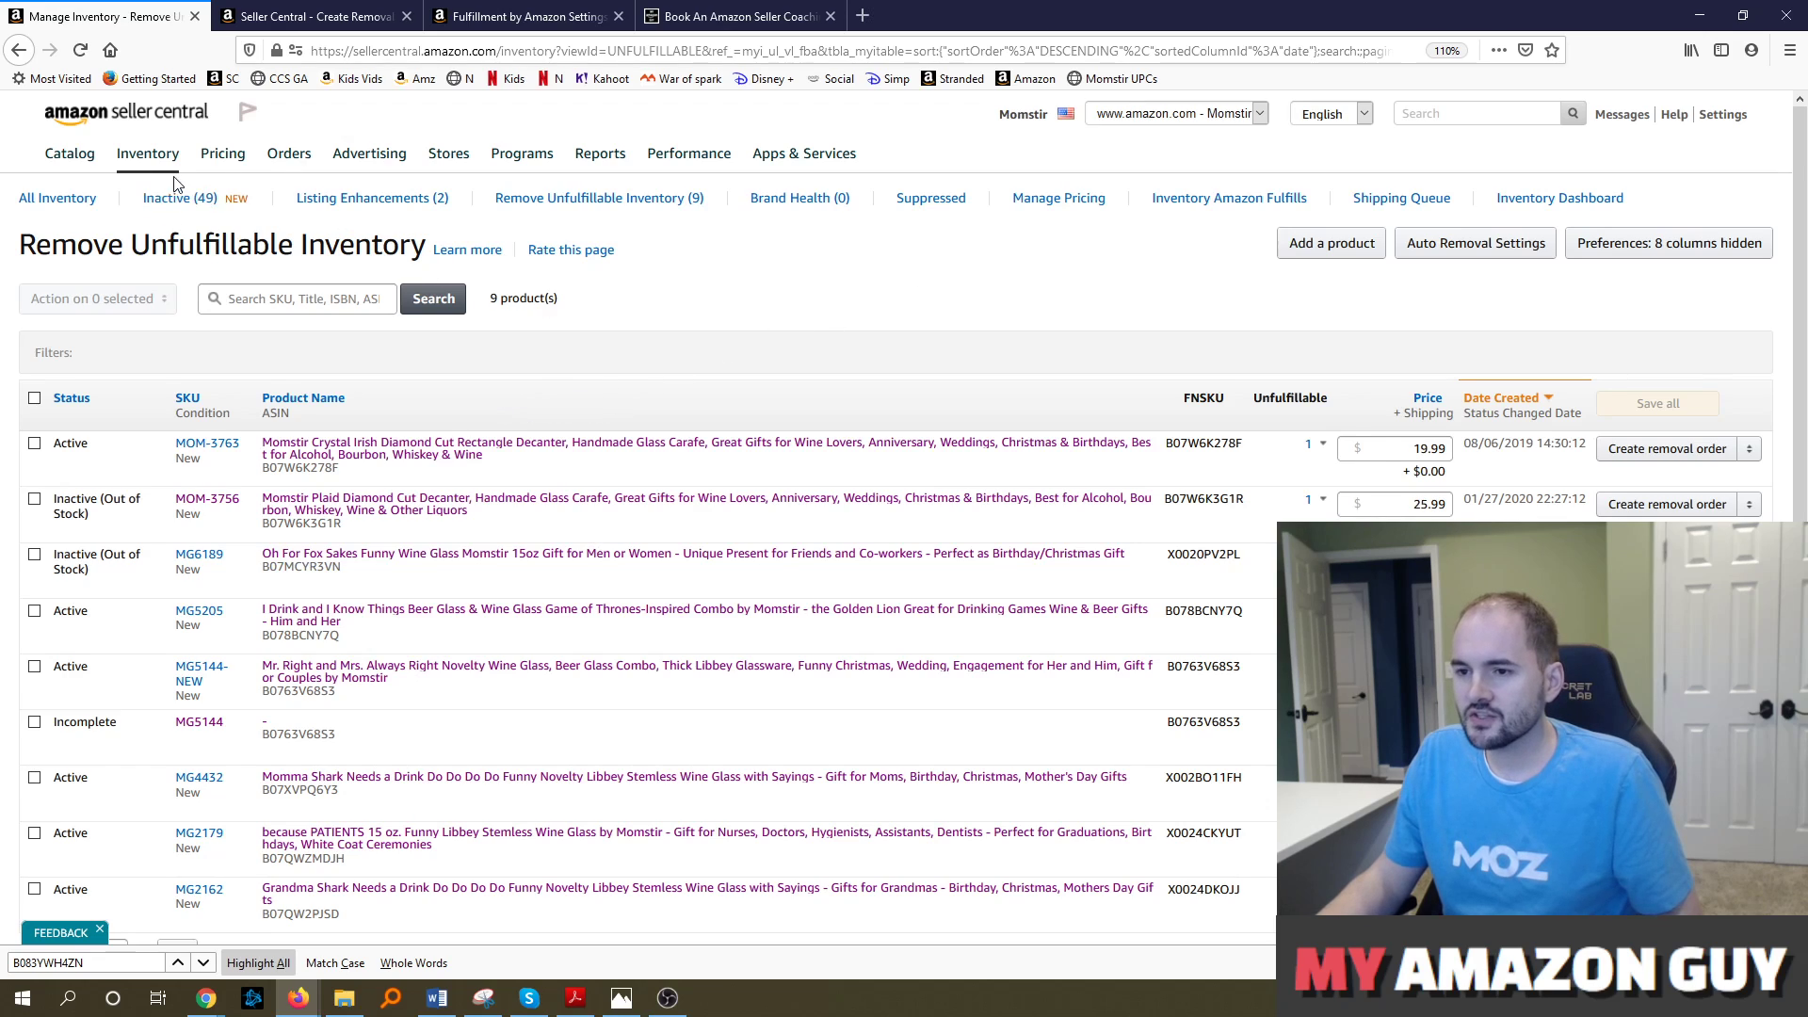
mouse_move(158, 164)
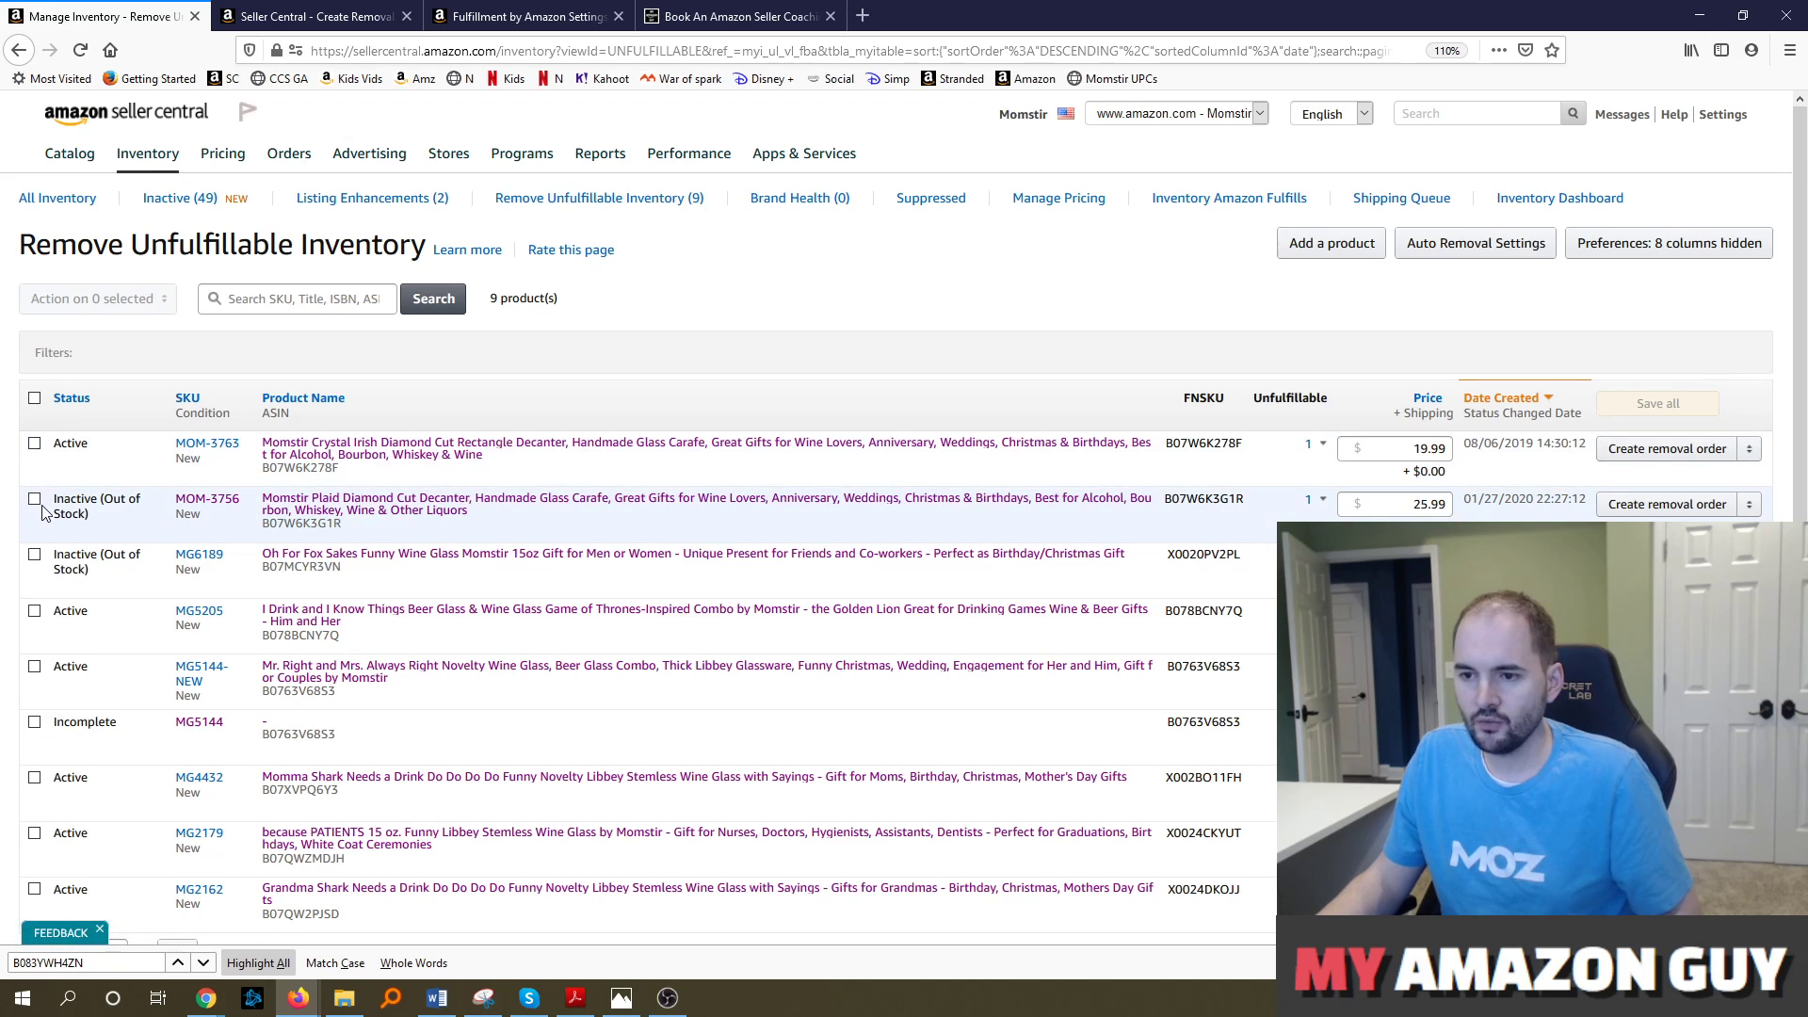
- Select all 9 unfulfillable listings and start a removal order for them
left_click(34, 397)
left_click(121, 300)
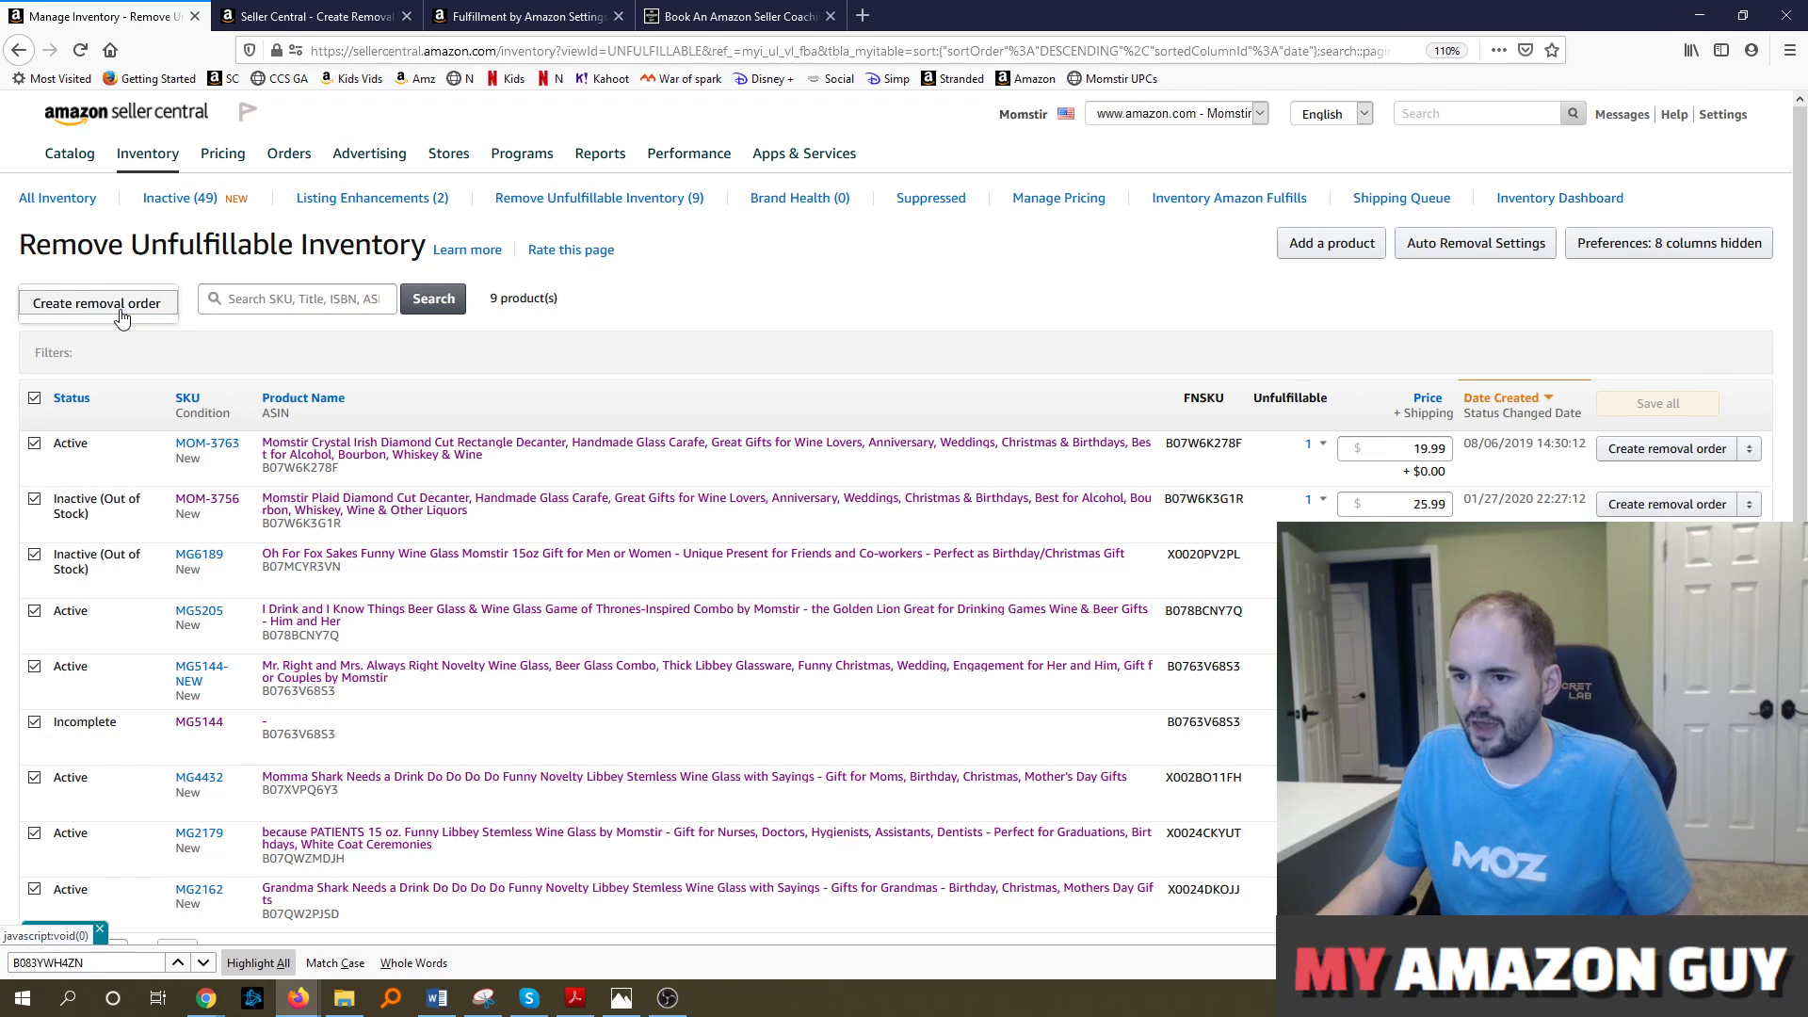
left_click(114, 311)
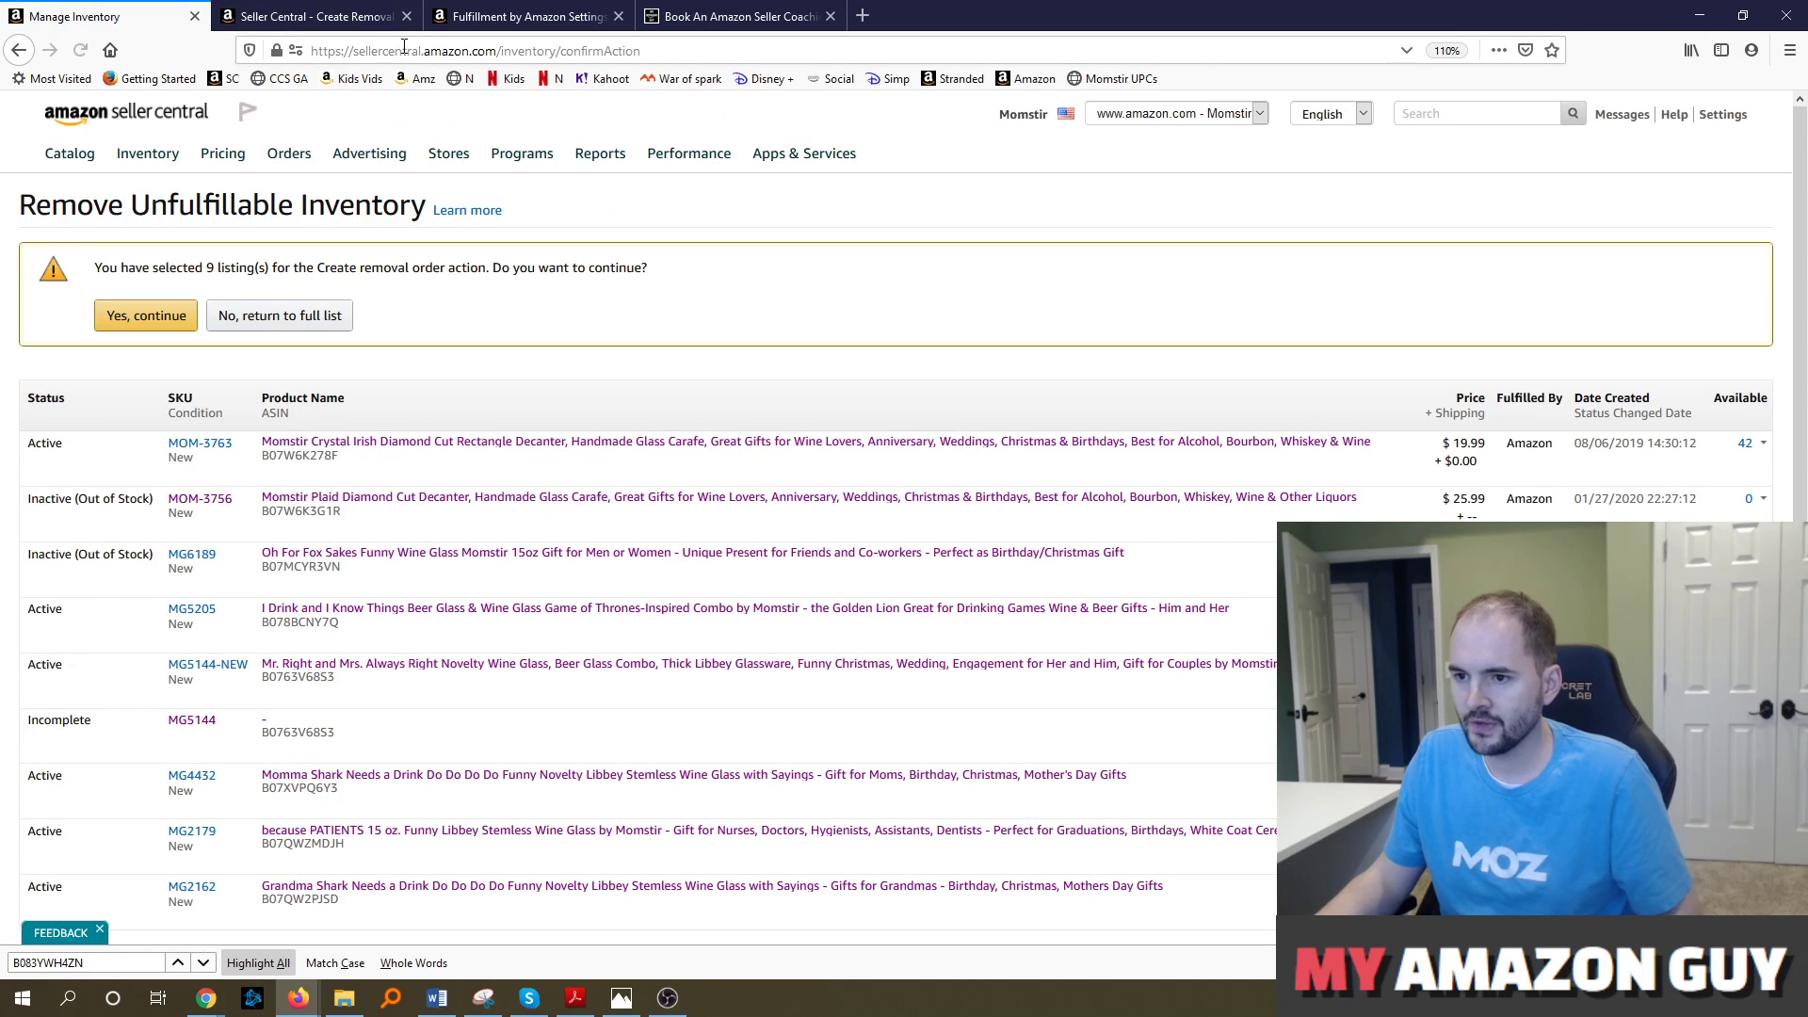
- On the Create Removal form, set the method back to Ship-to address and focus the recipient name
left_click(366, 12)
left_click_drag(1800, 253, 1801, 300)
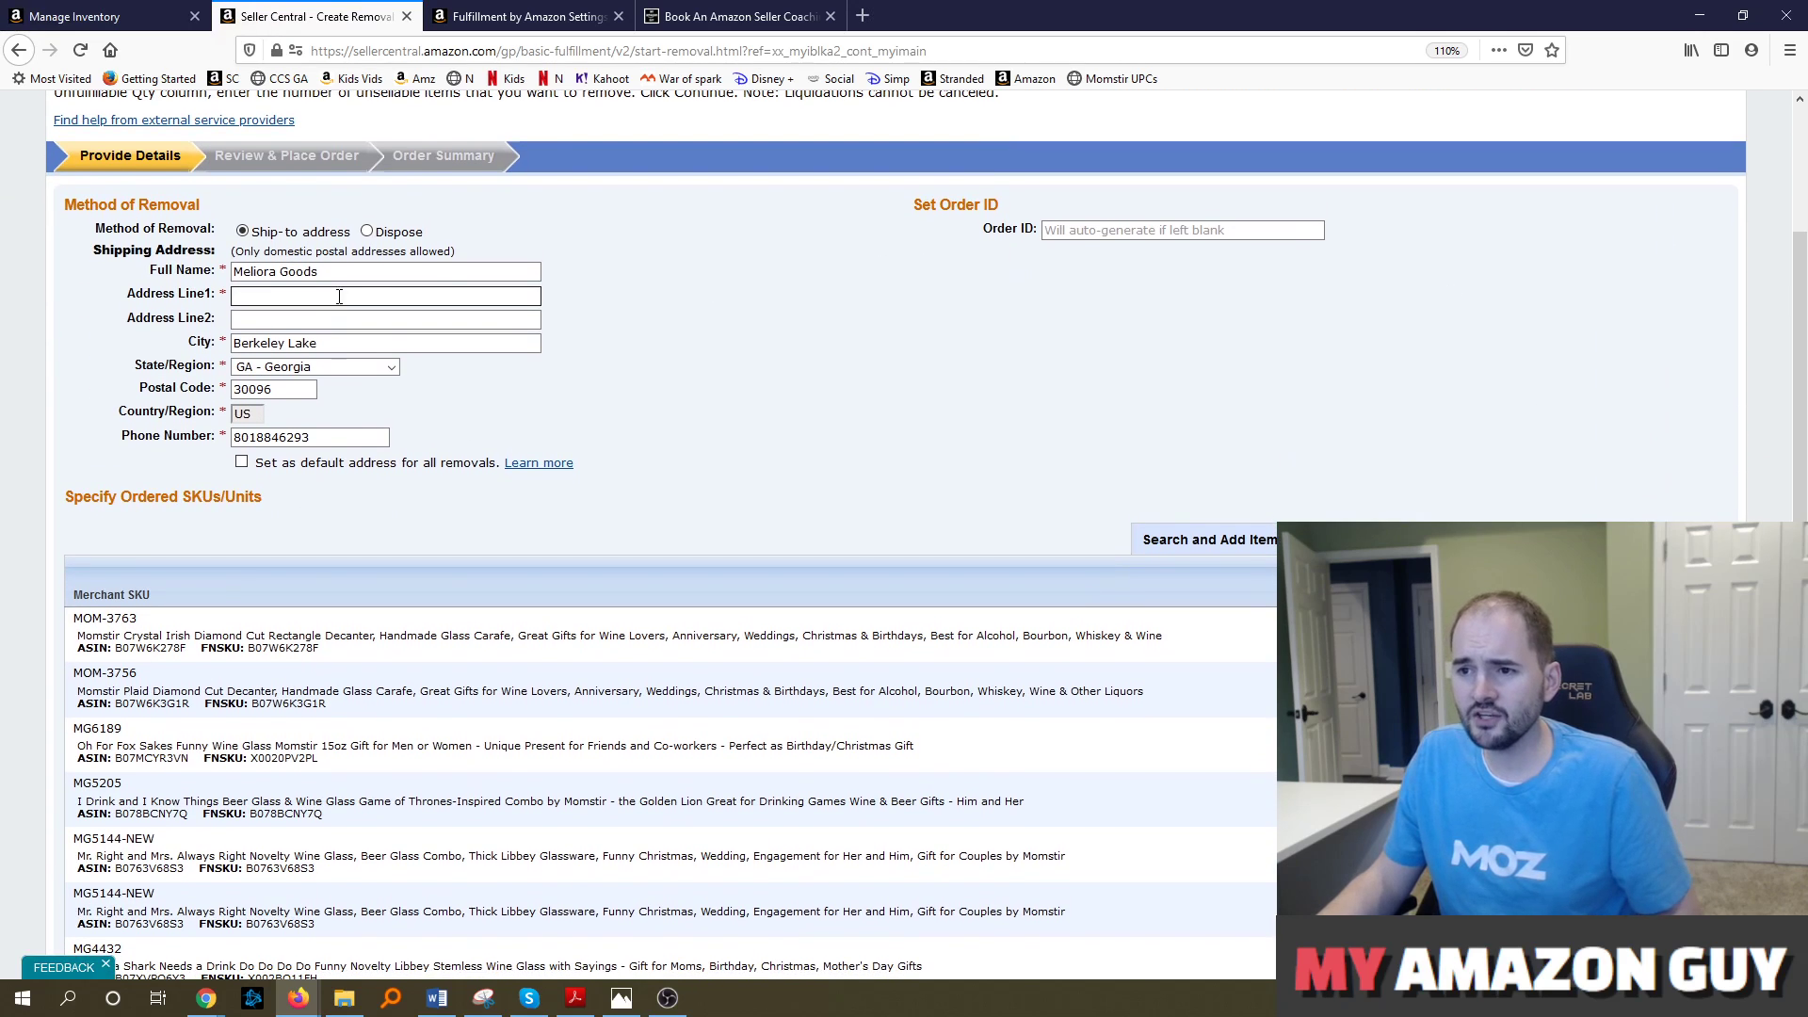
scroll(565, 376, "up", 2)
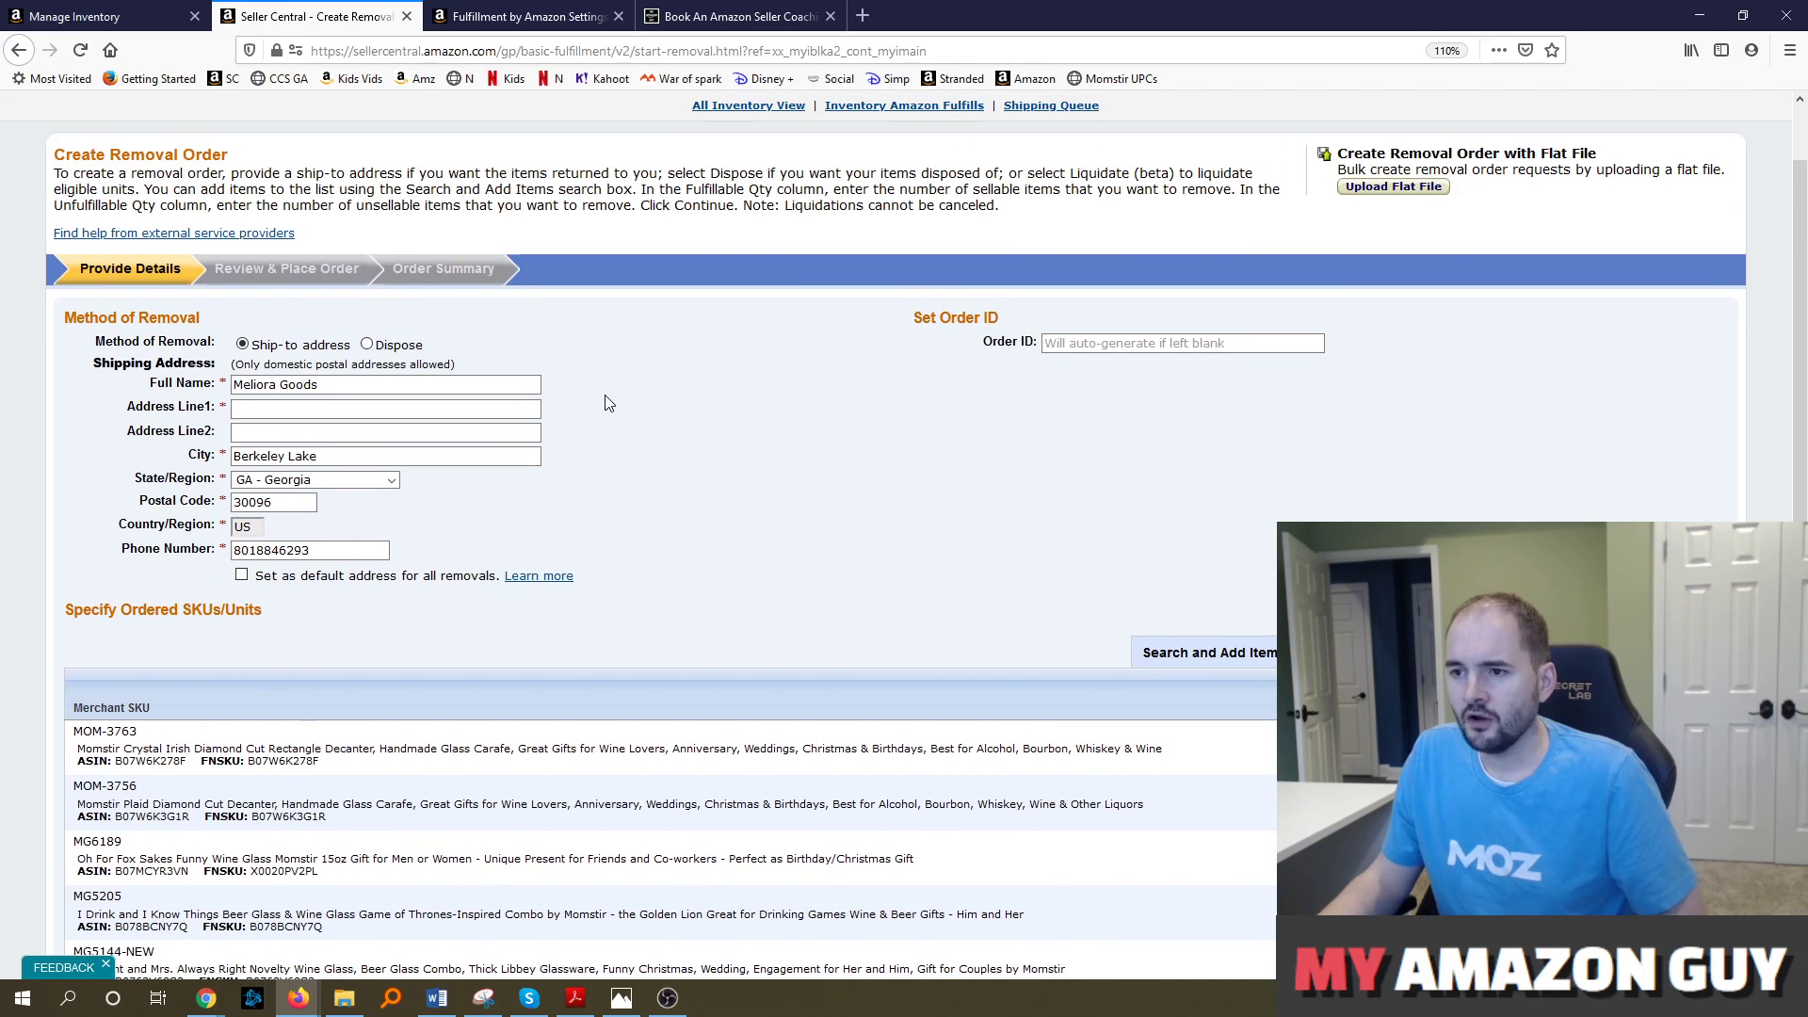
left_click(367, 346)
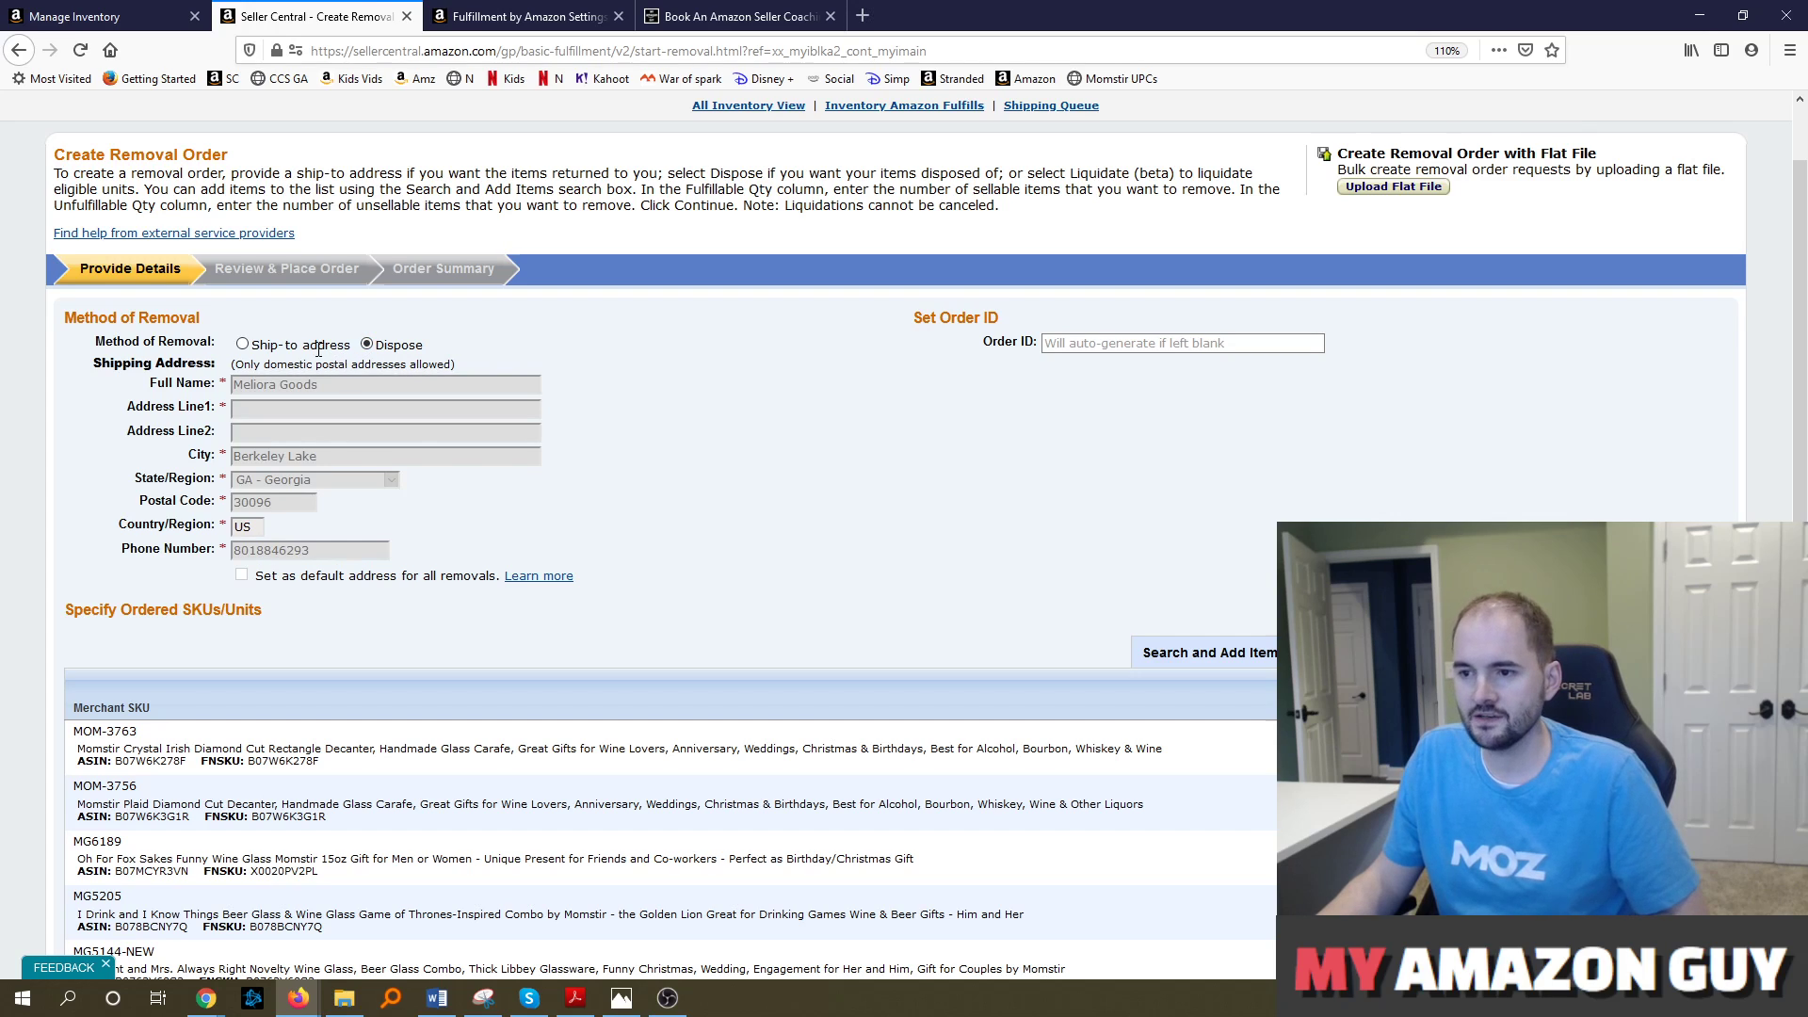
left_click(243, 344)
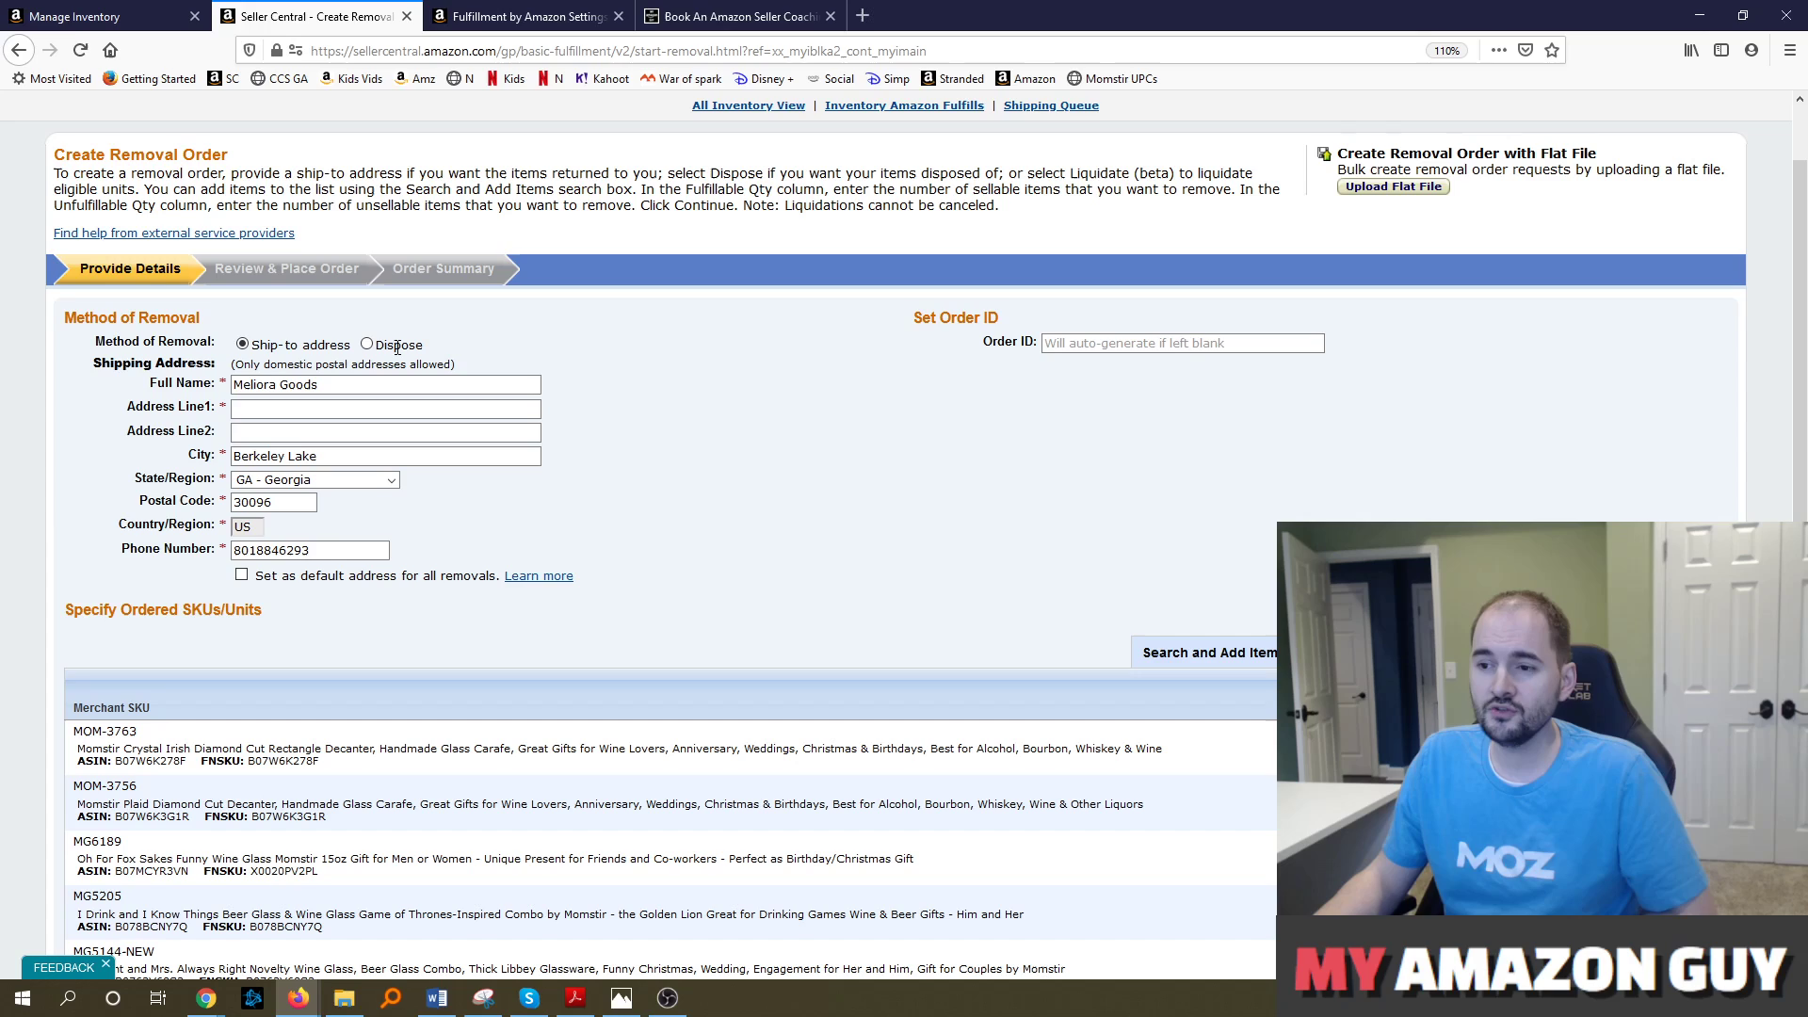
left_click(403, 386)
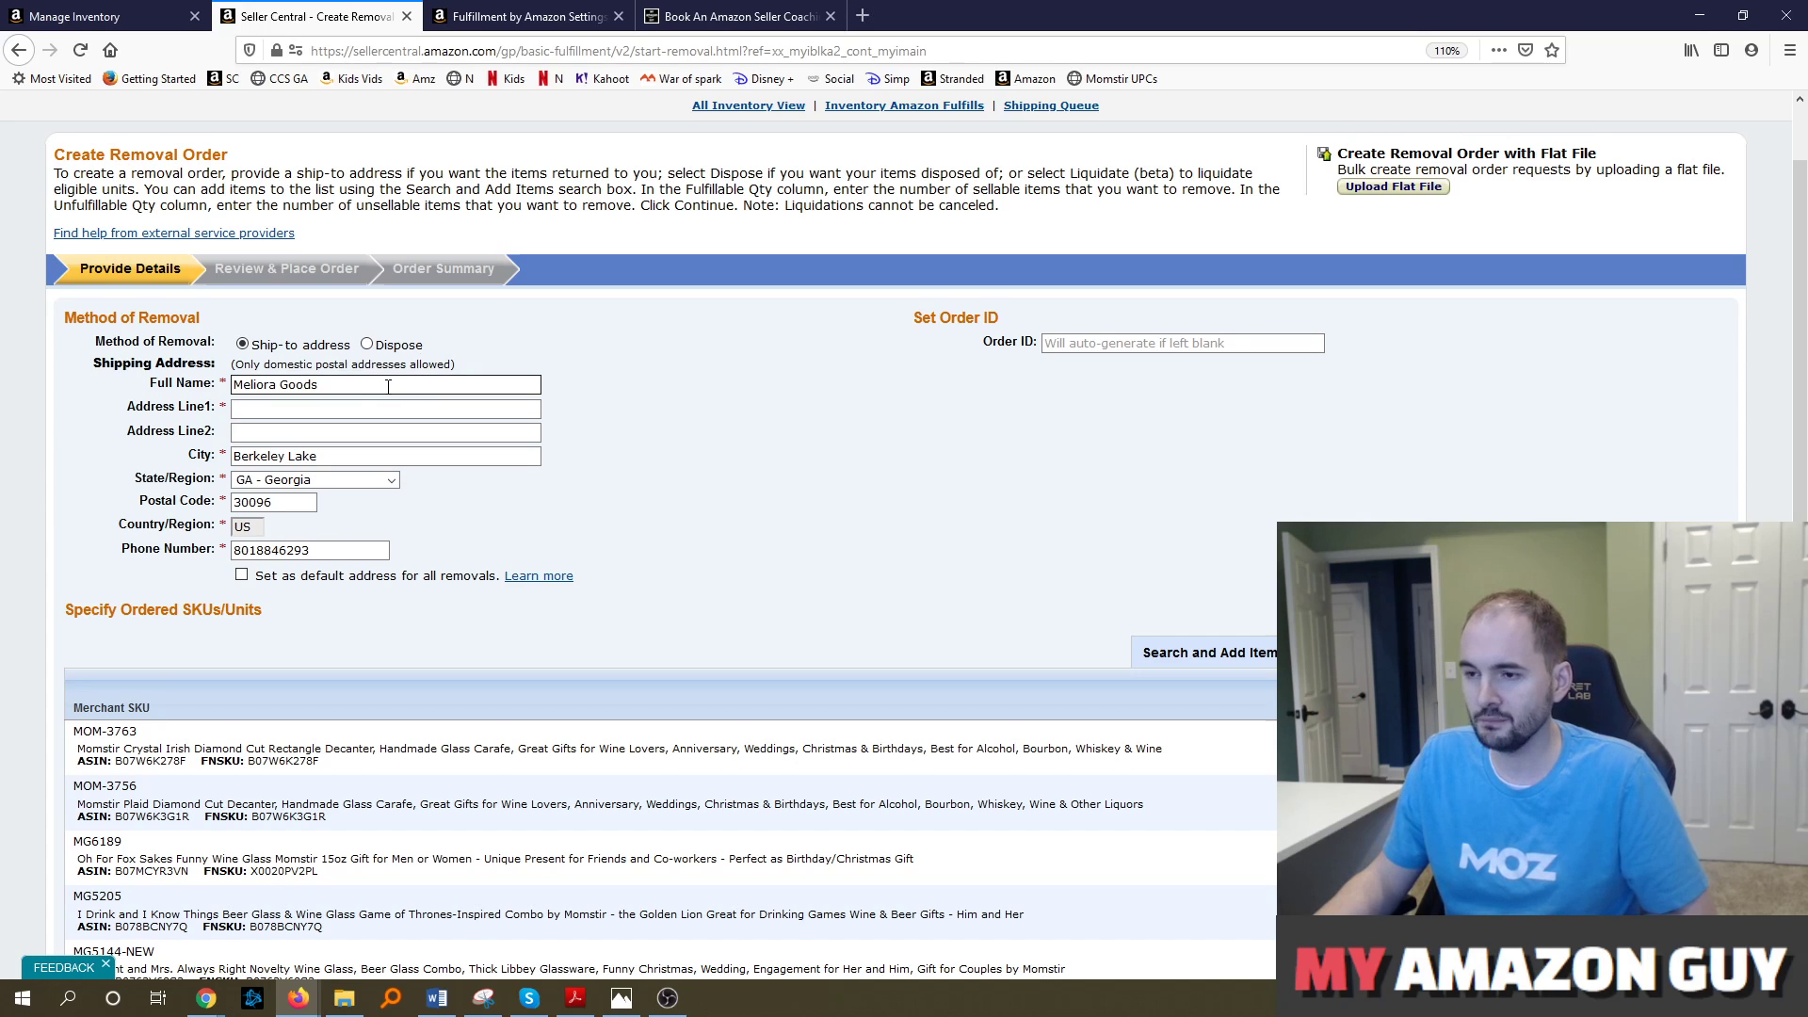
- Load myrefundguy.com in a new tab and scroll down its homepage
left_click(863, 15)
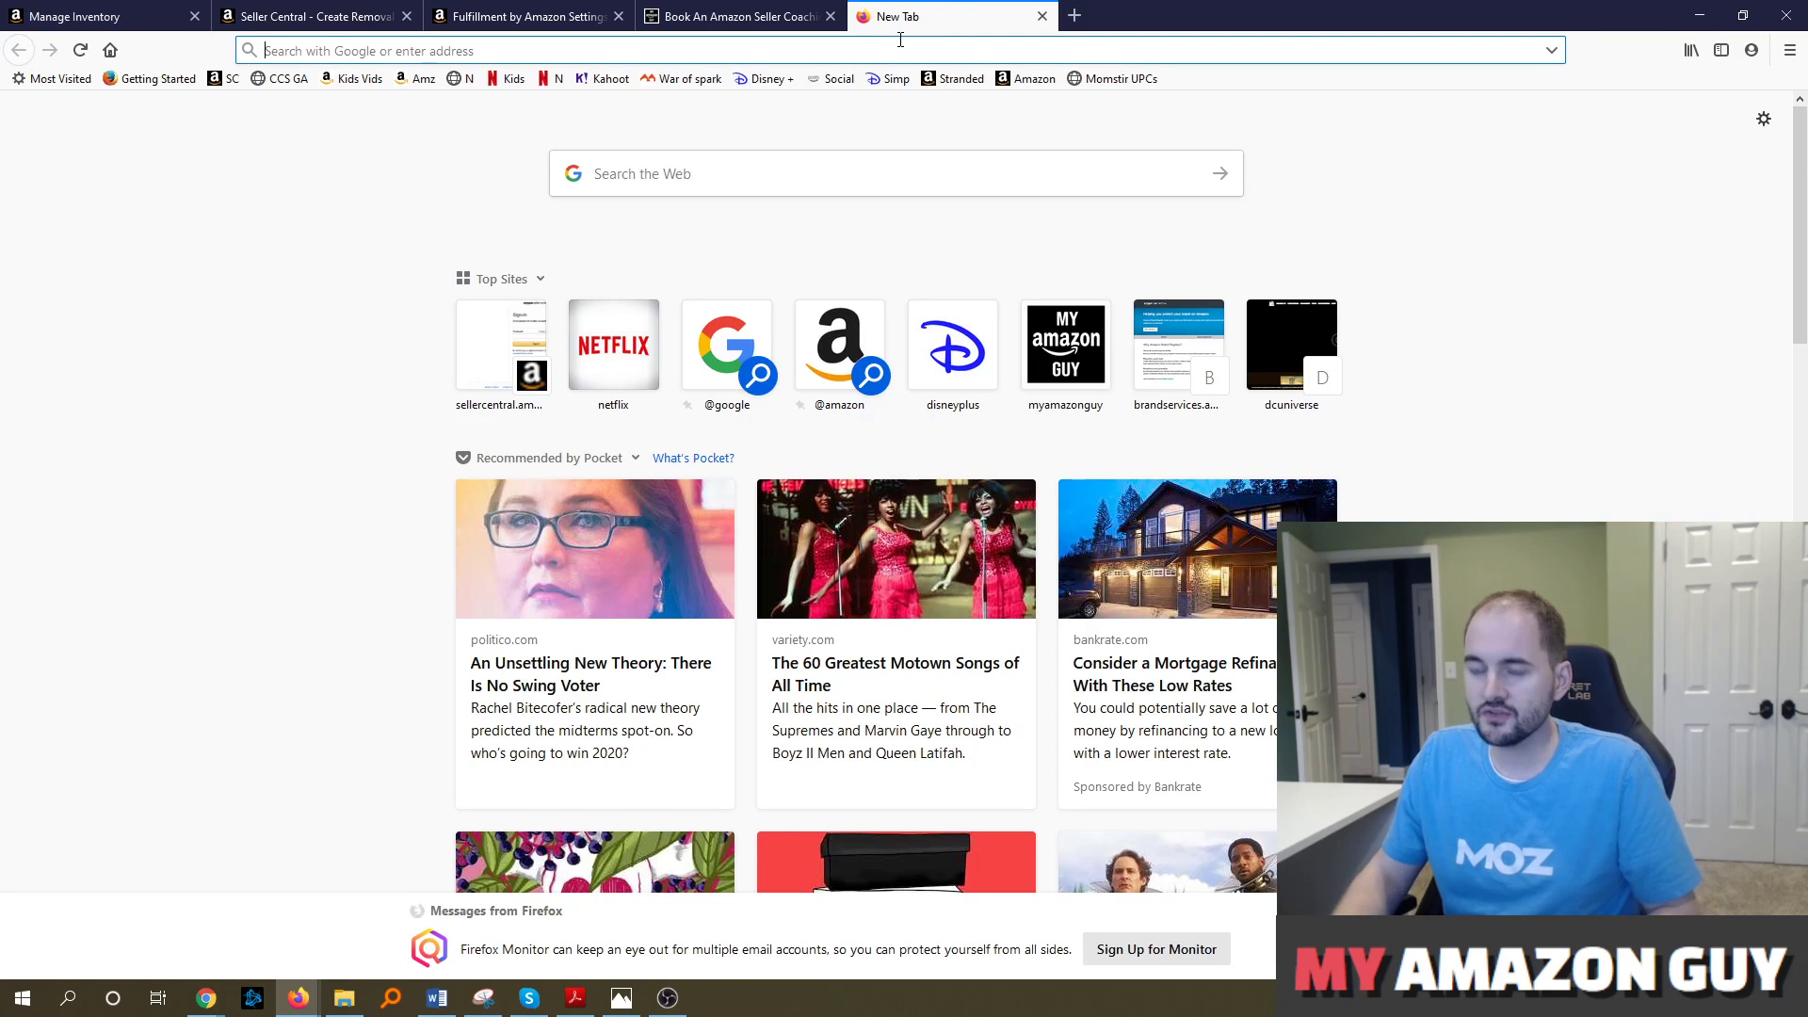
type("myrefu")
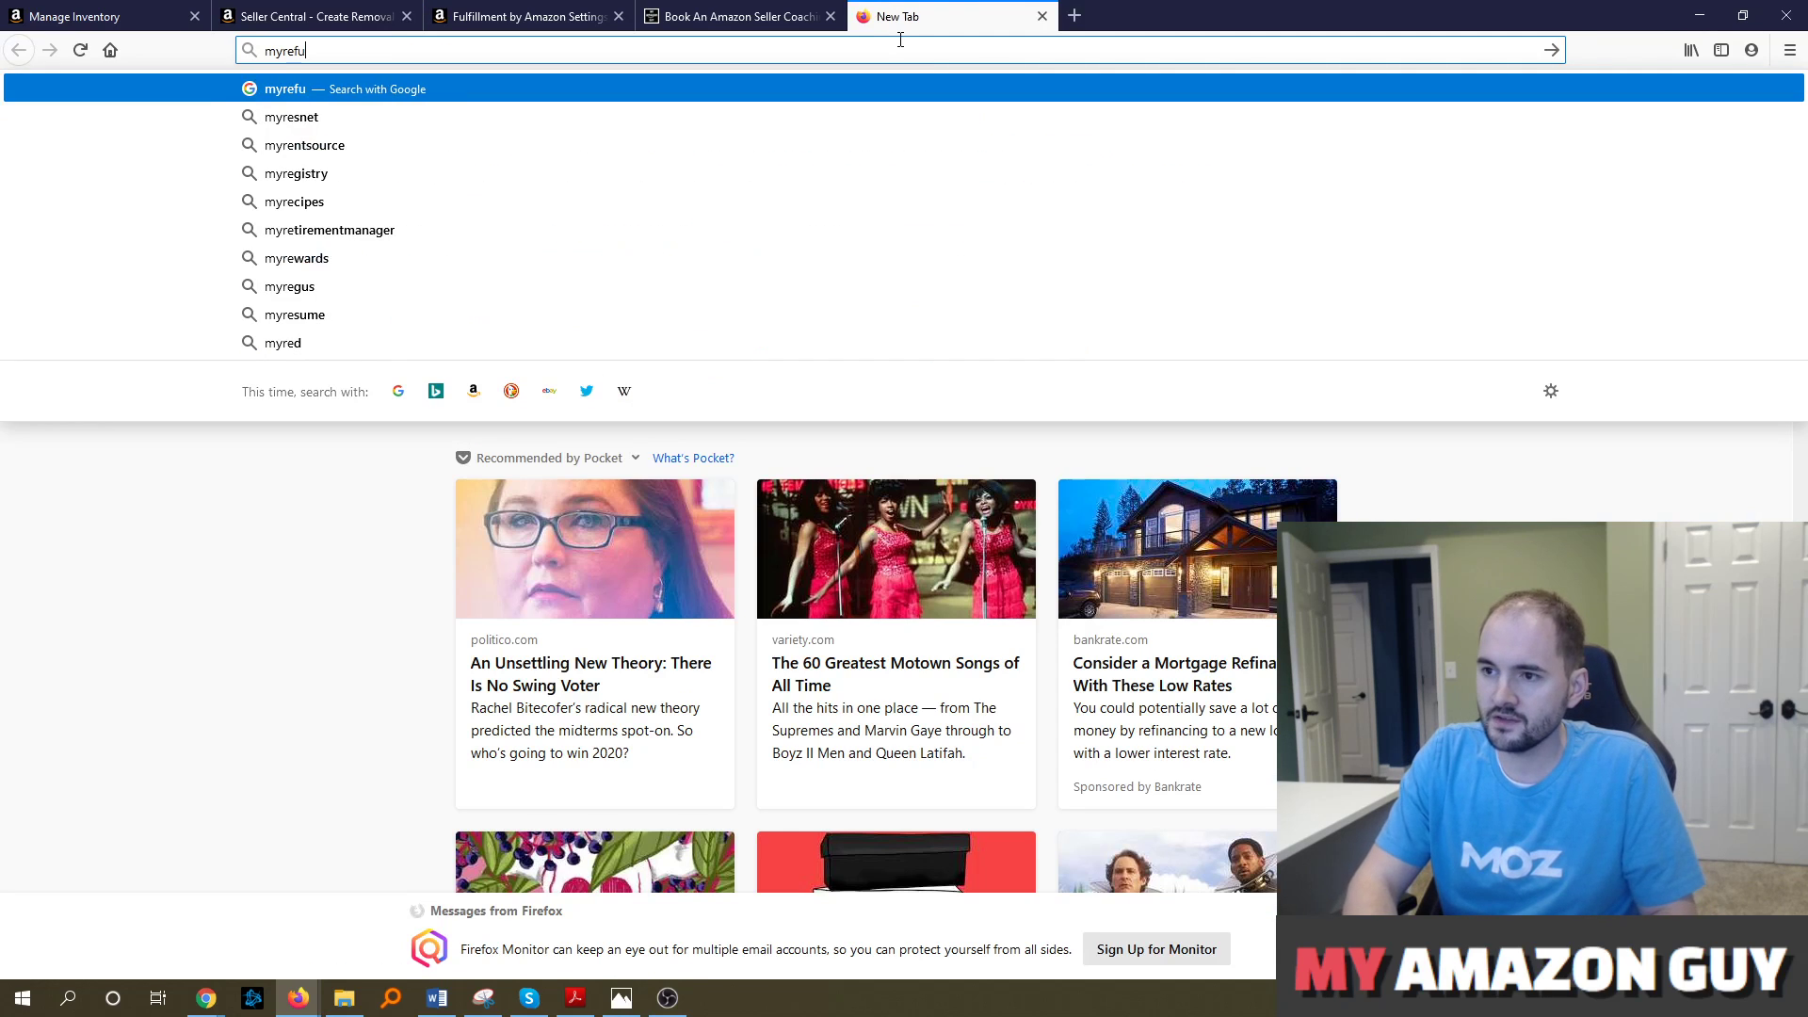
type("ndguy.com")
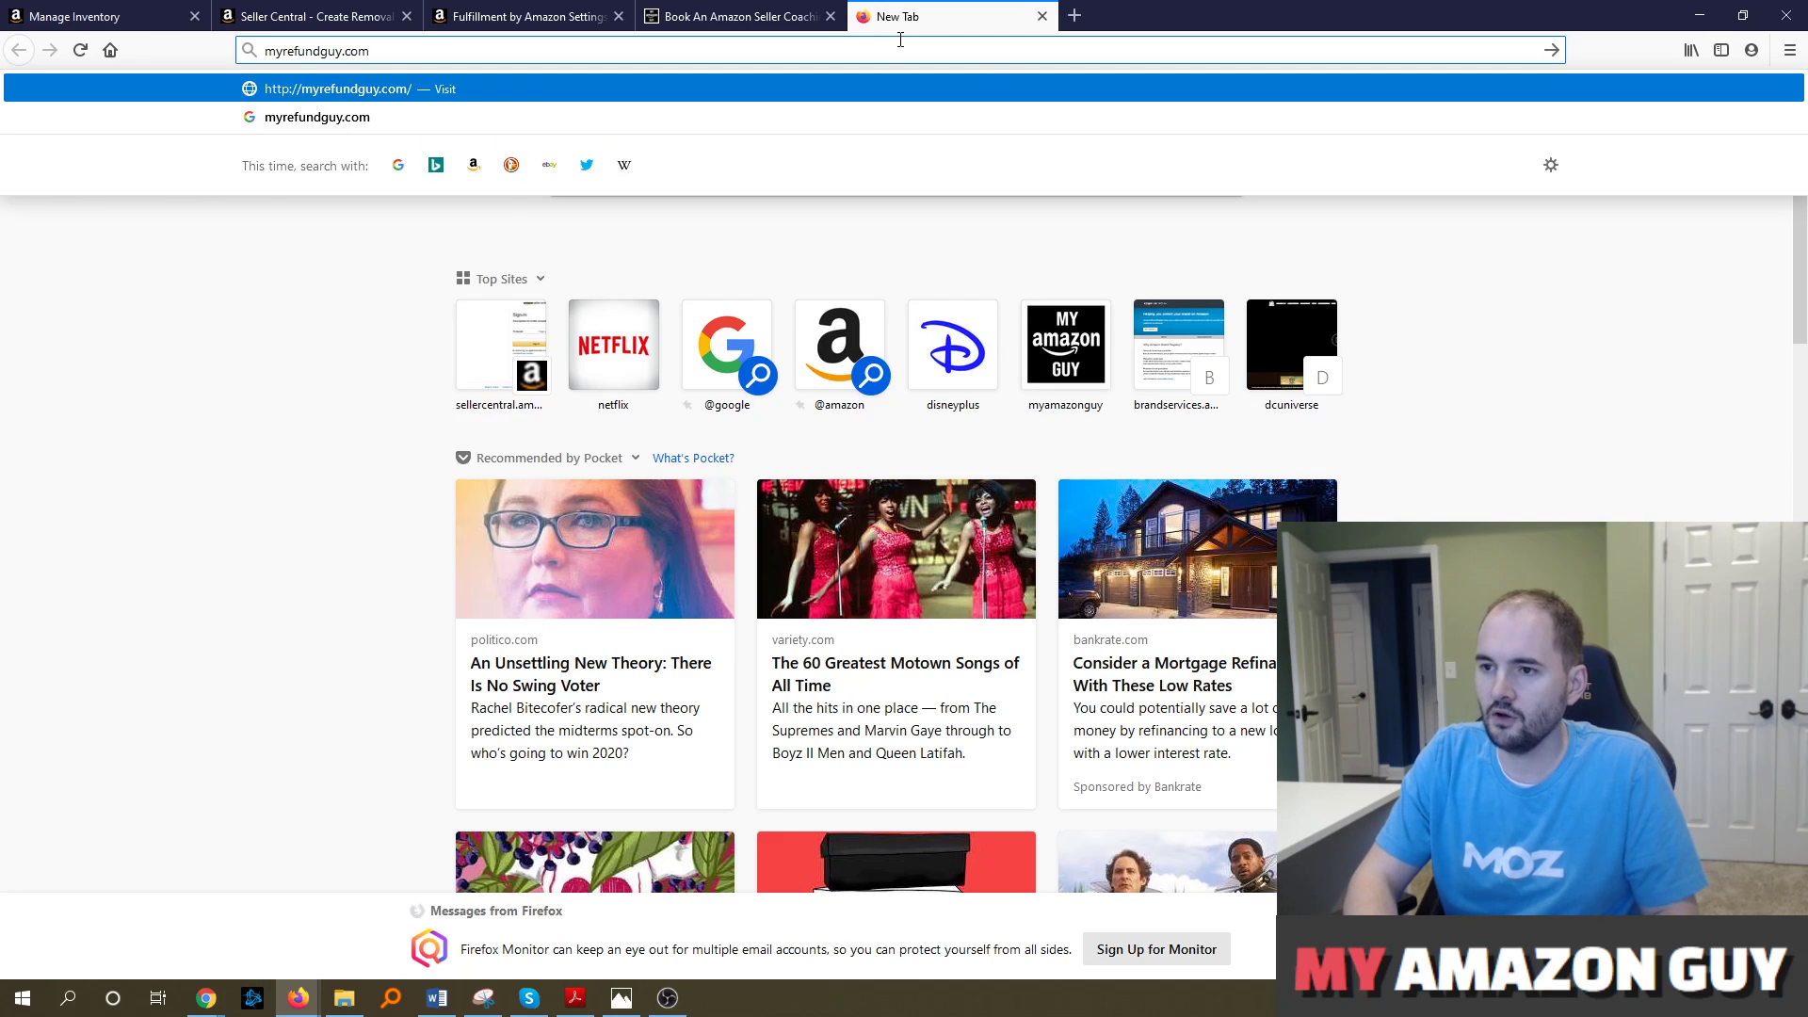
key("Return")
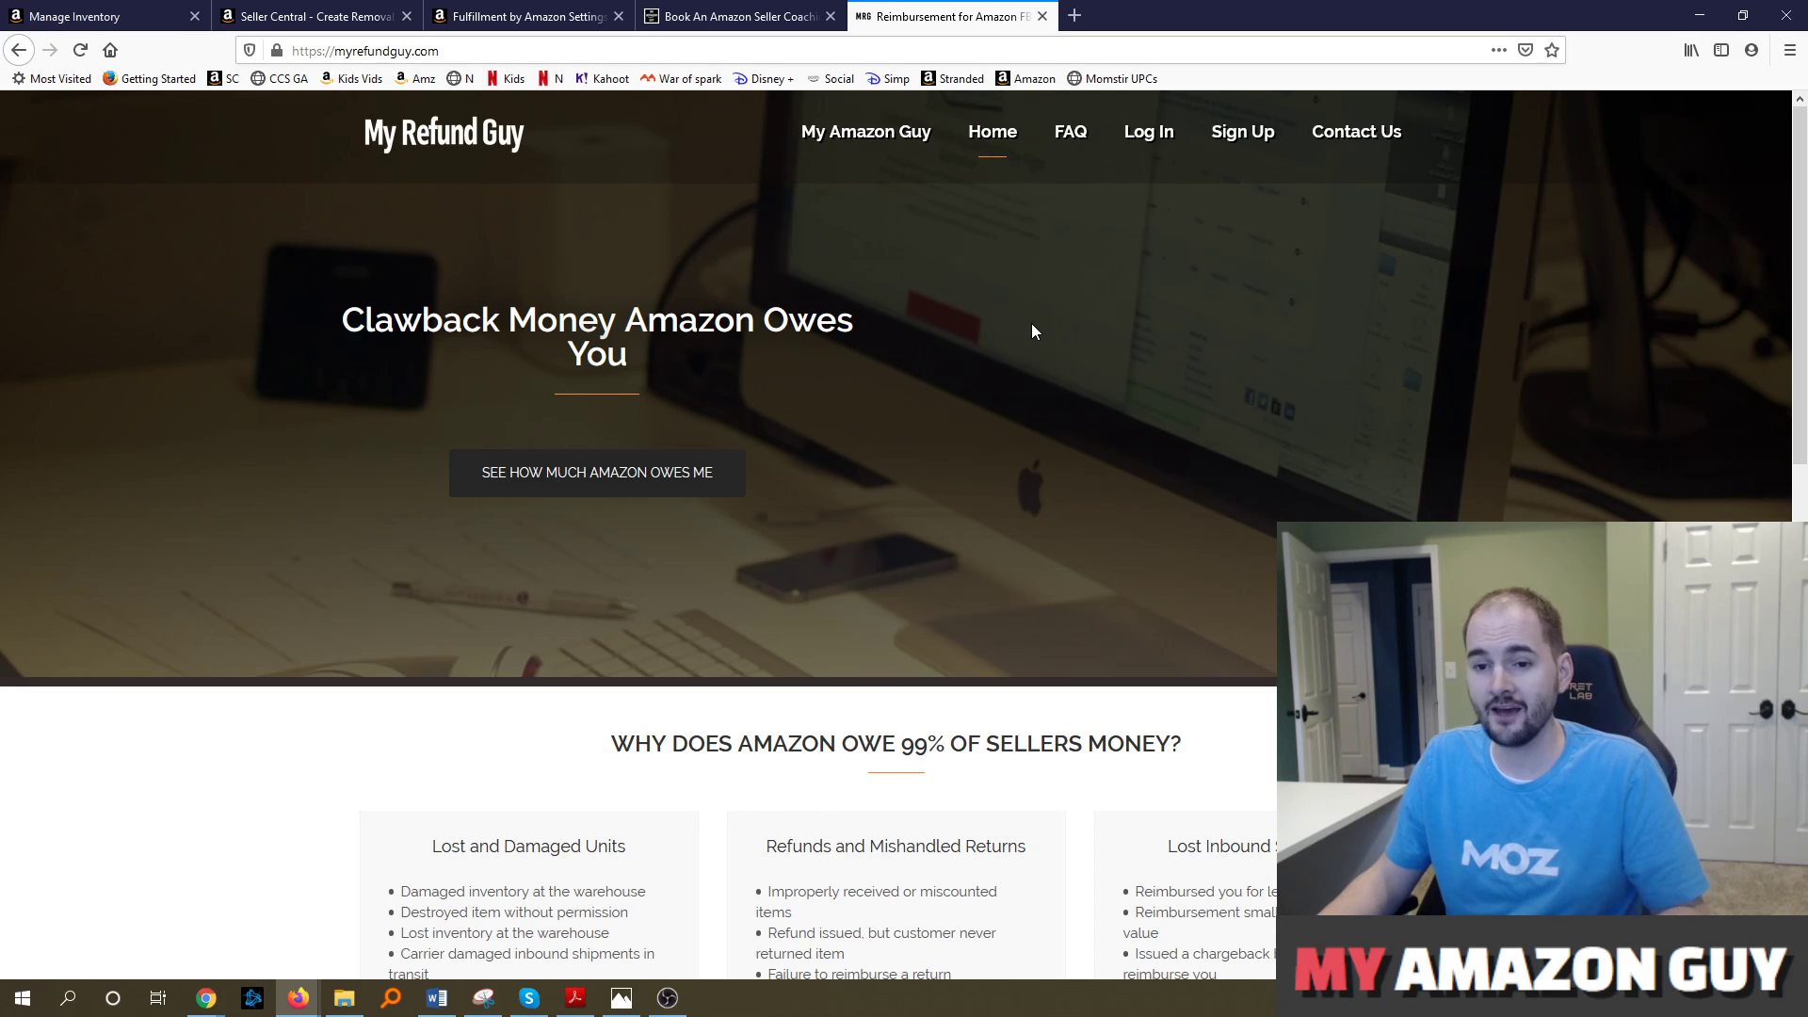
scroll(1102, 353, "down", 2)
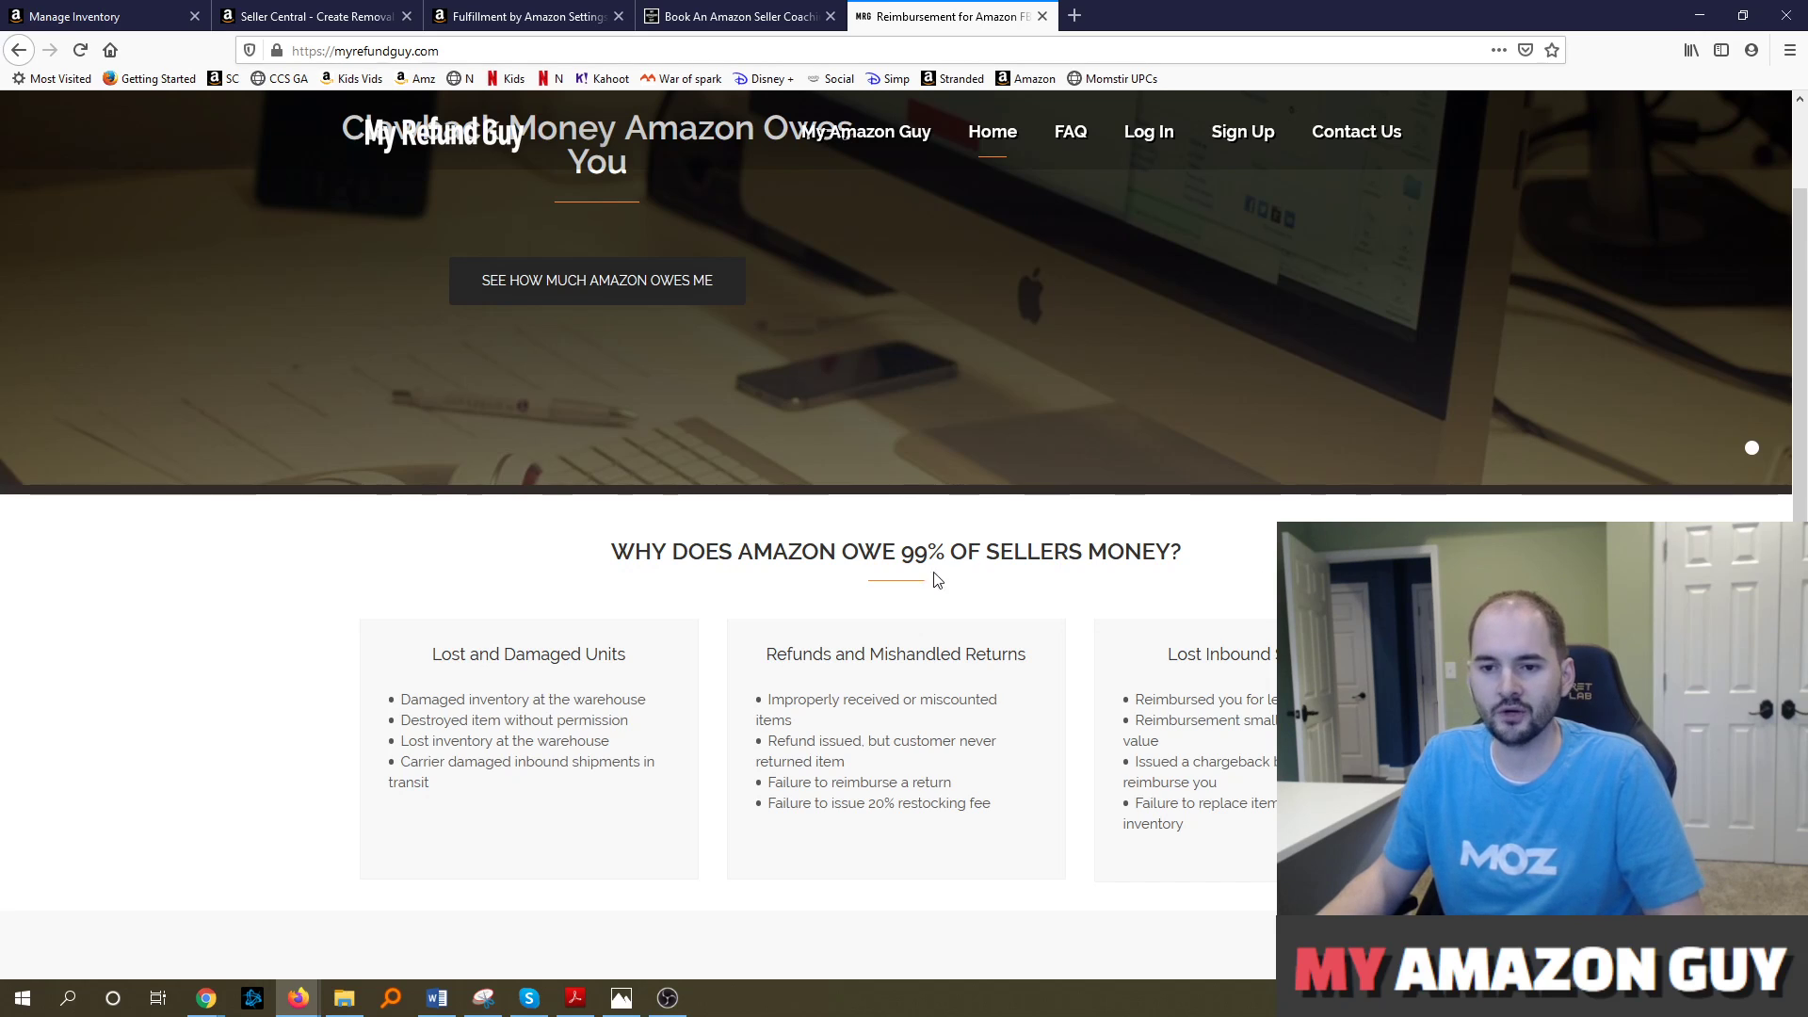
left_click(297, 16)
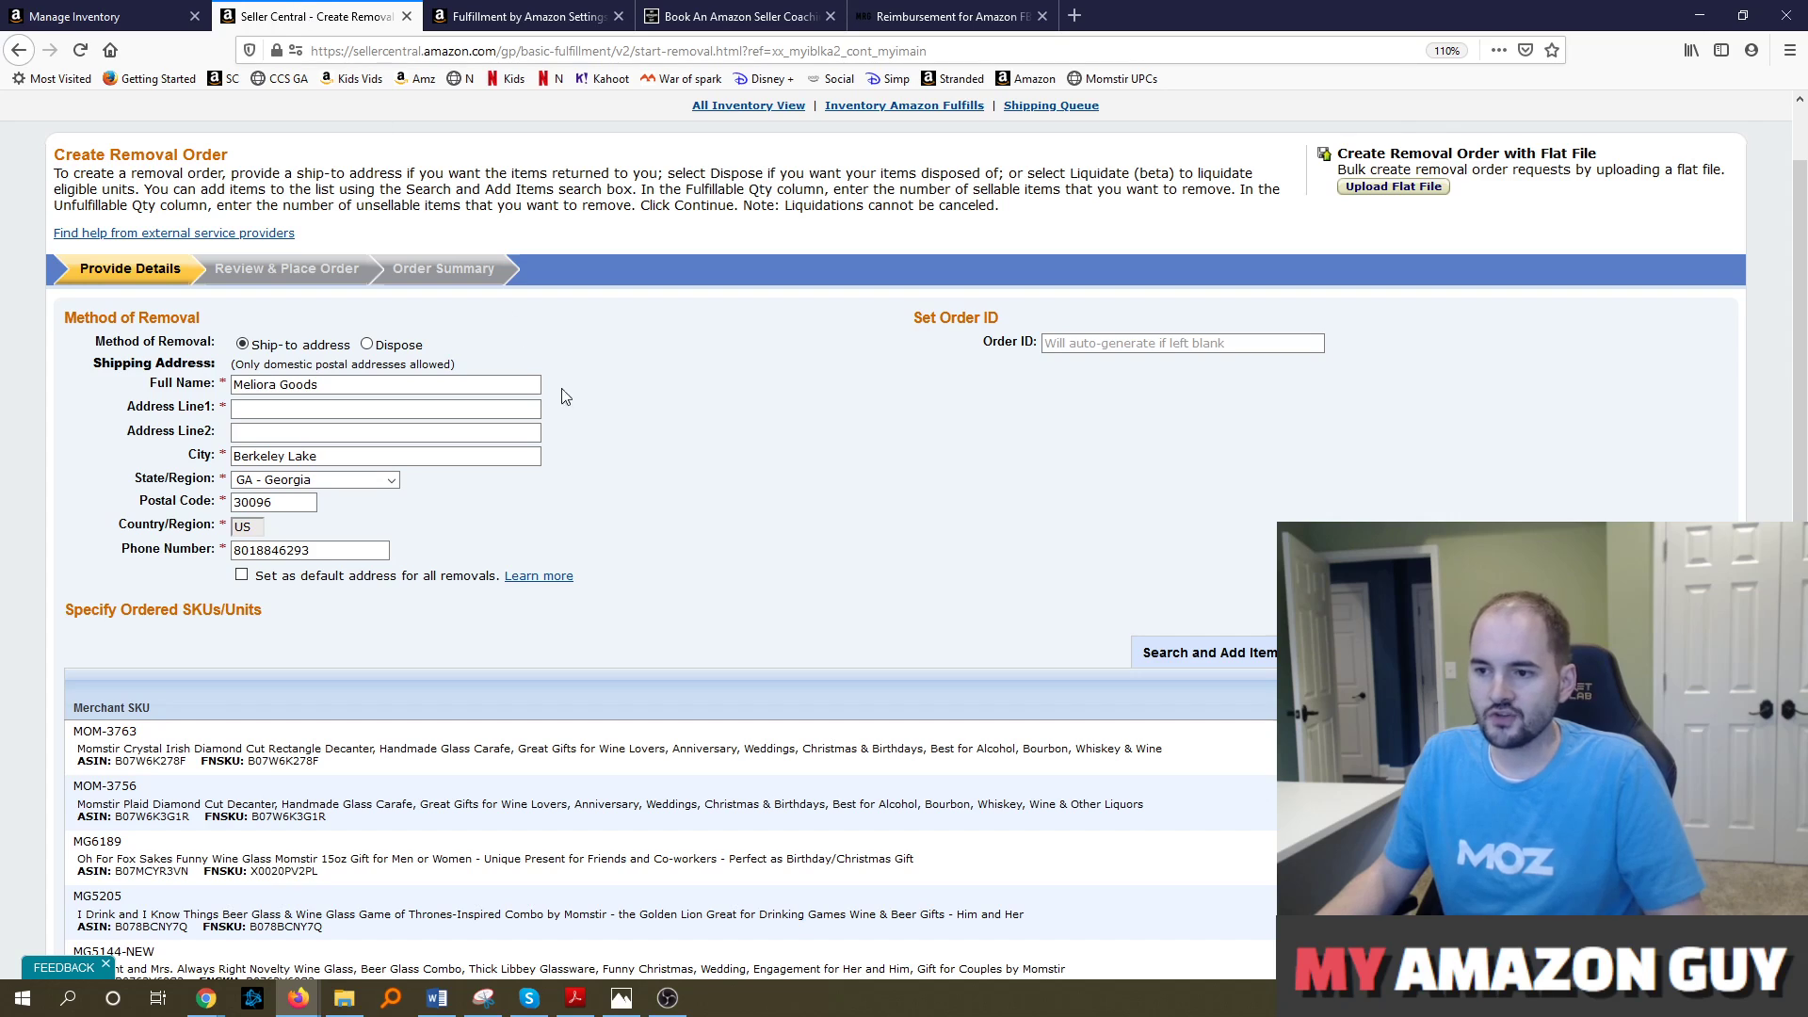
left_click(352, 384)
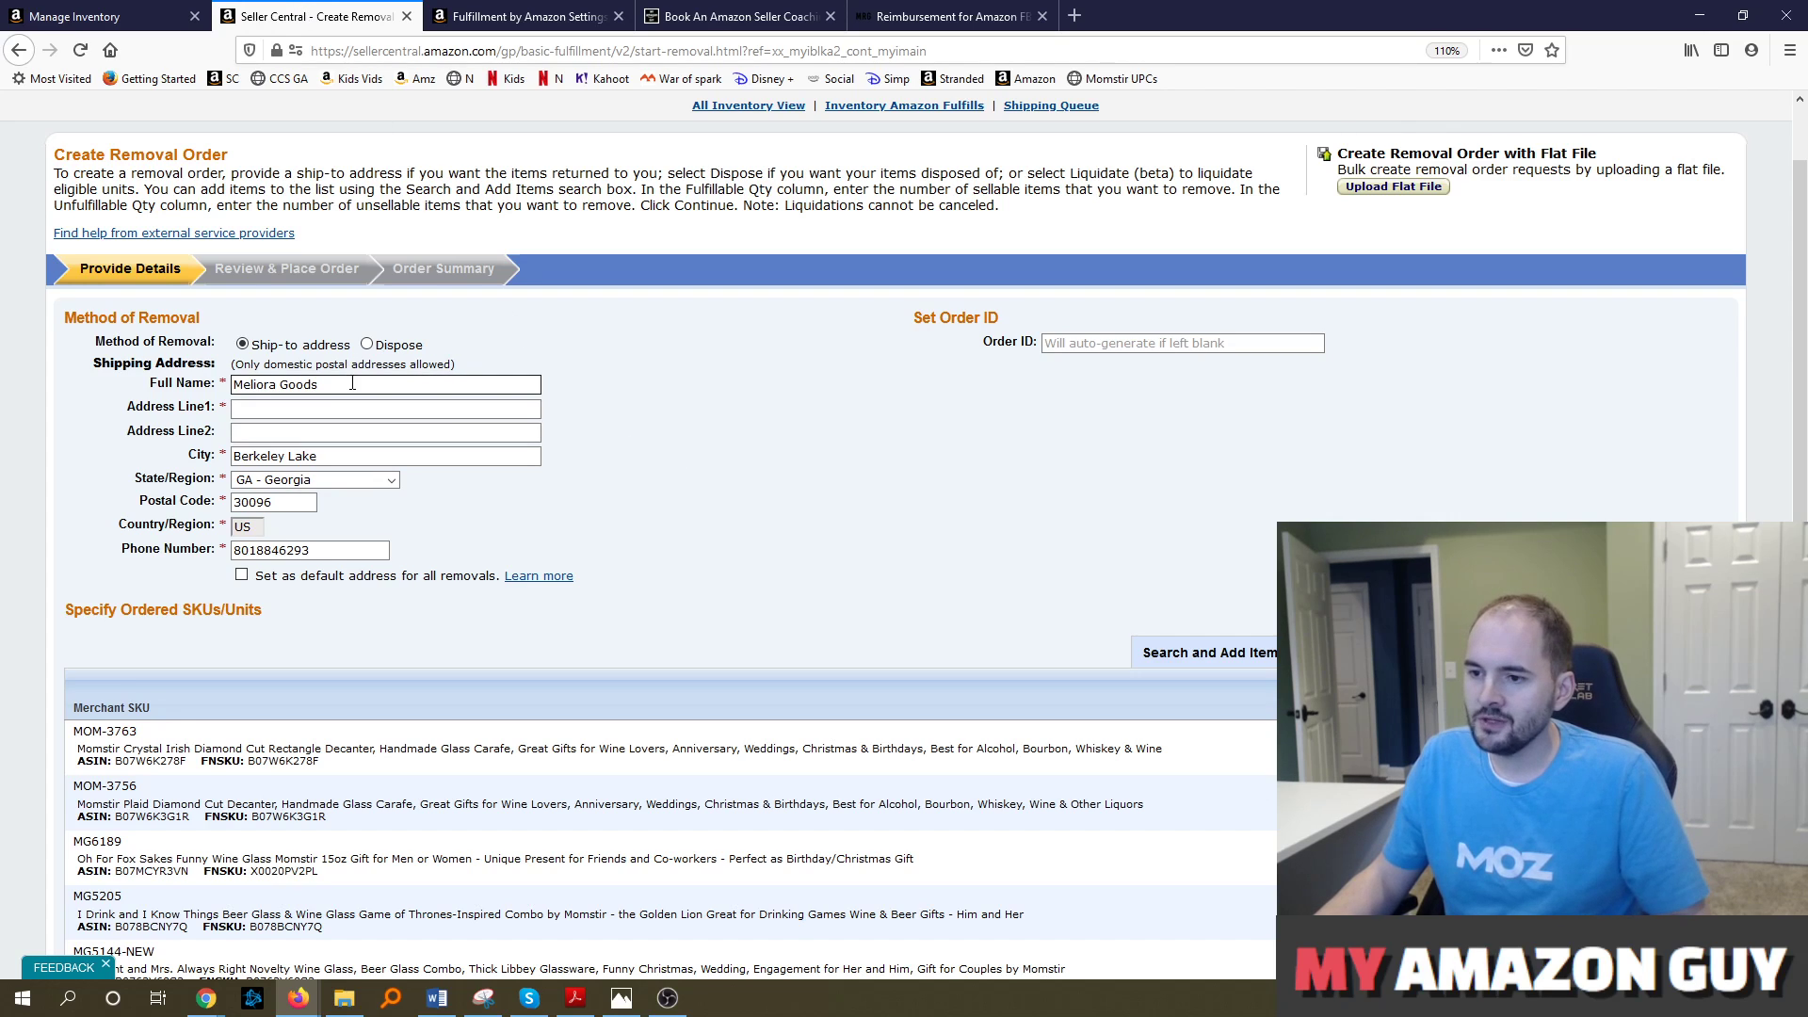
scroll(942, 470, "down", 3)
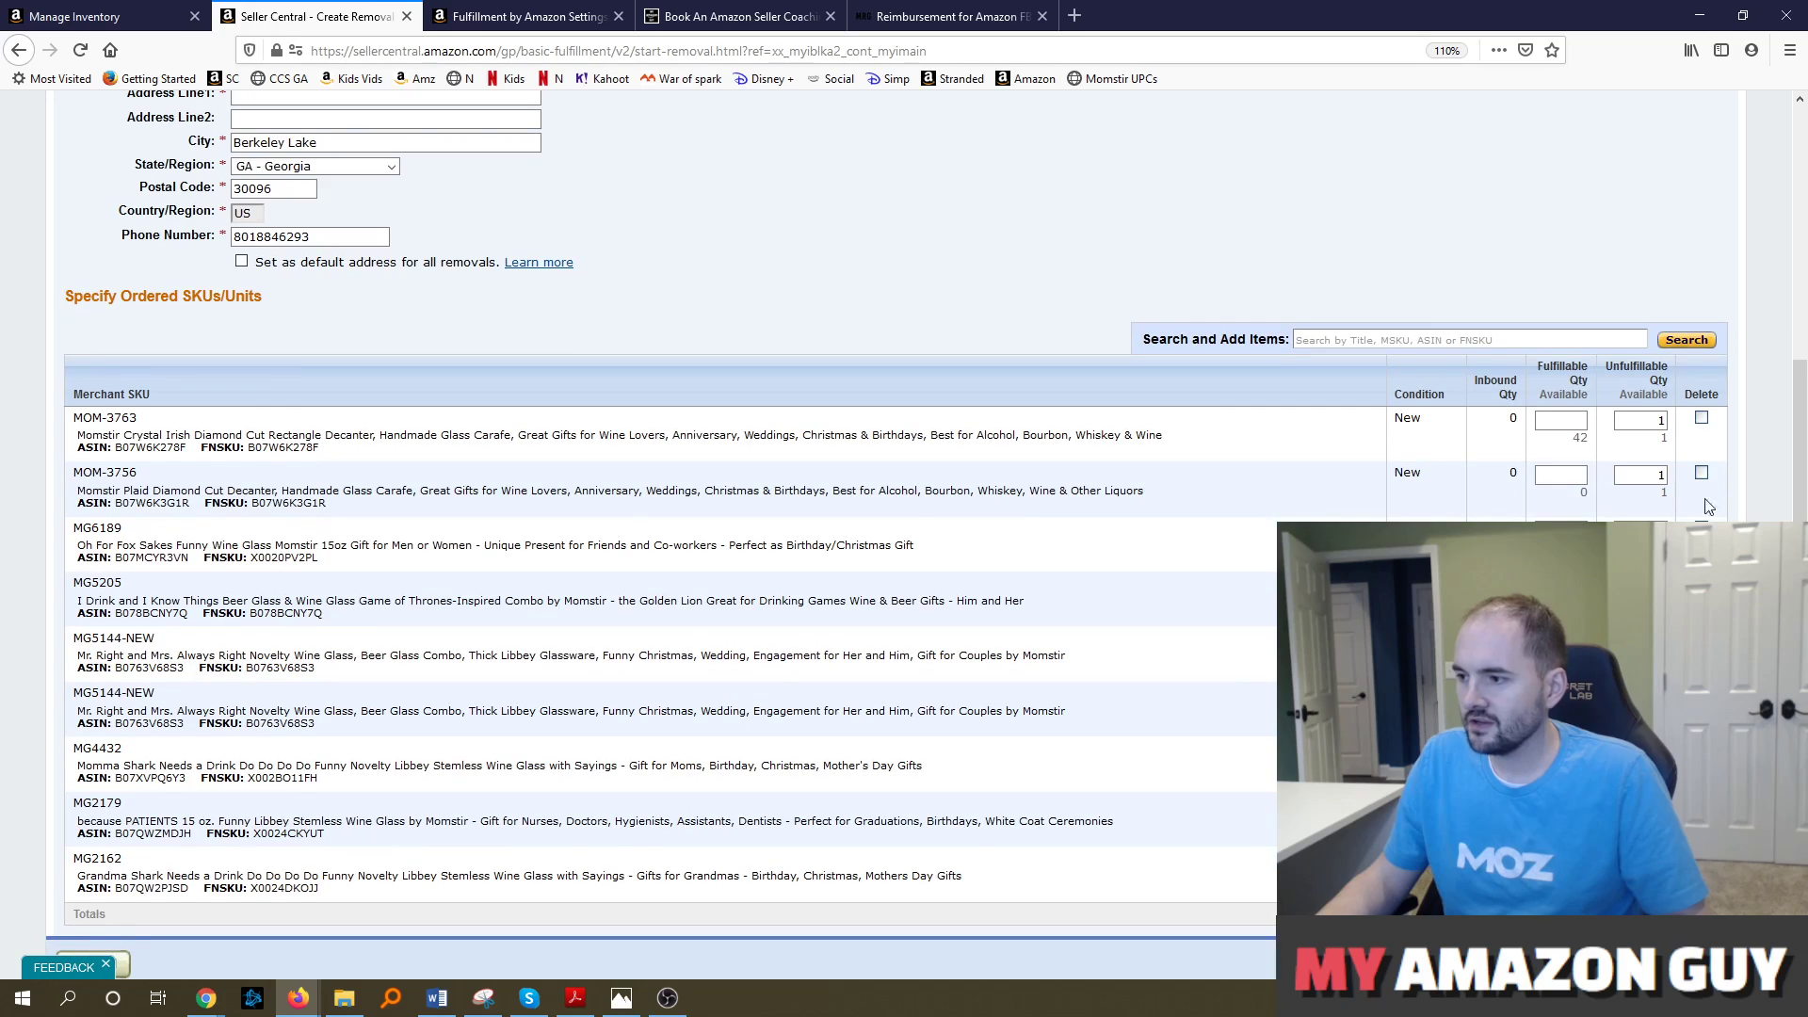
left_click(1659, 421)
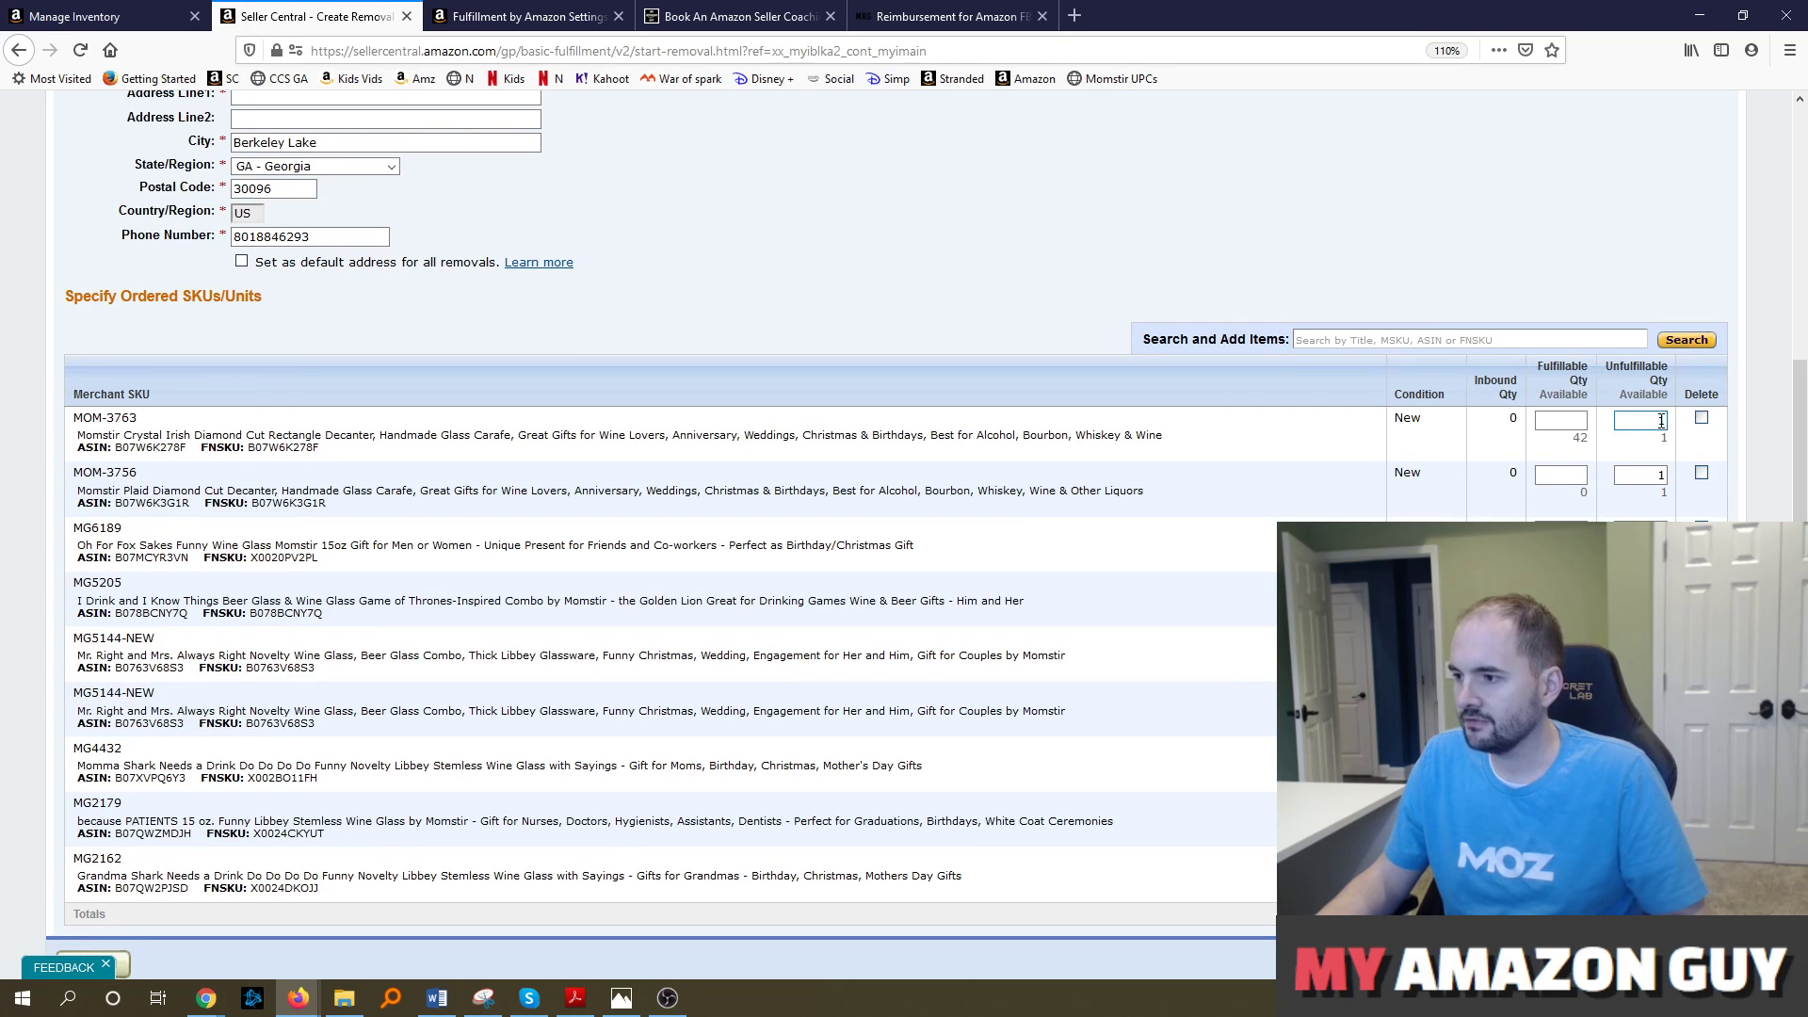
left_click(1564, 422)
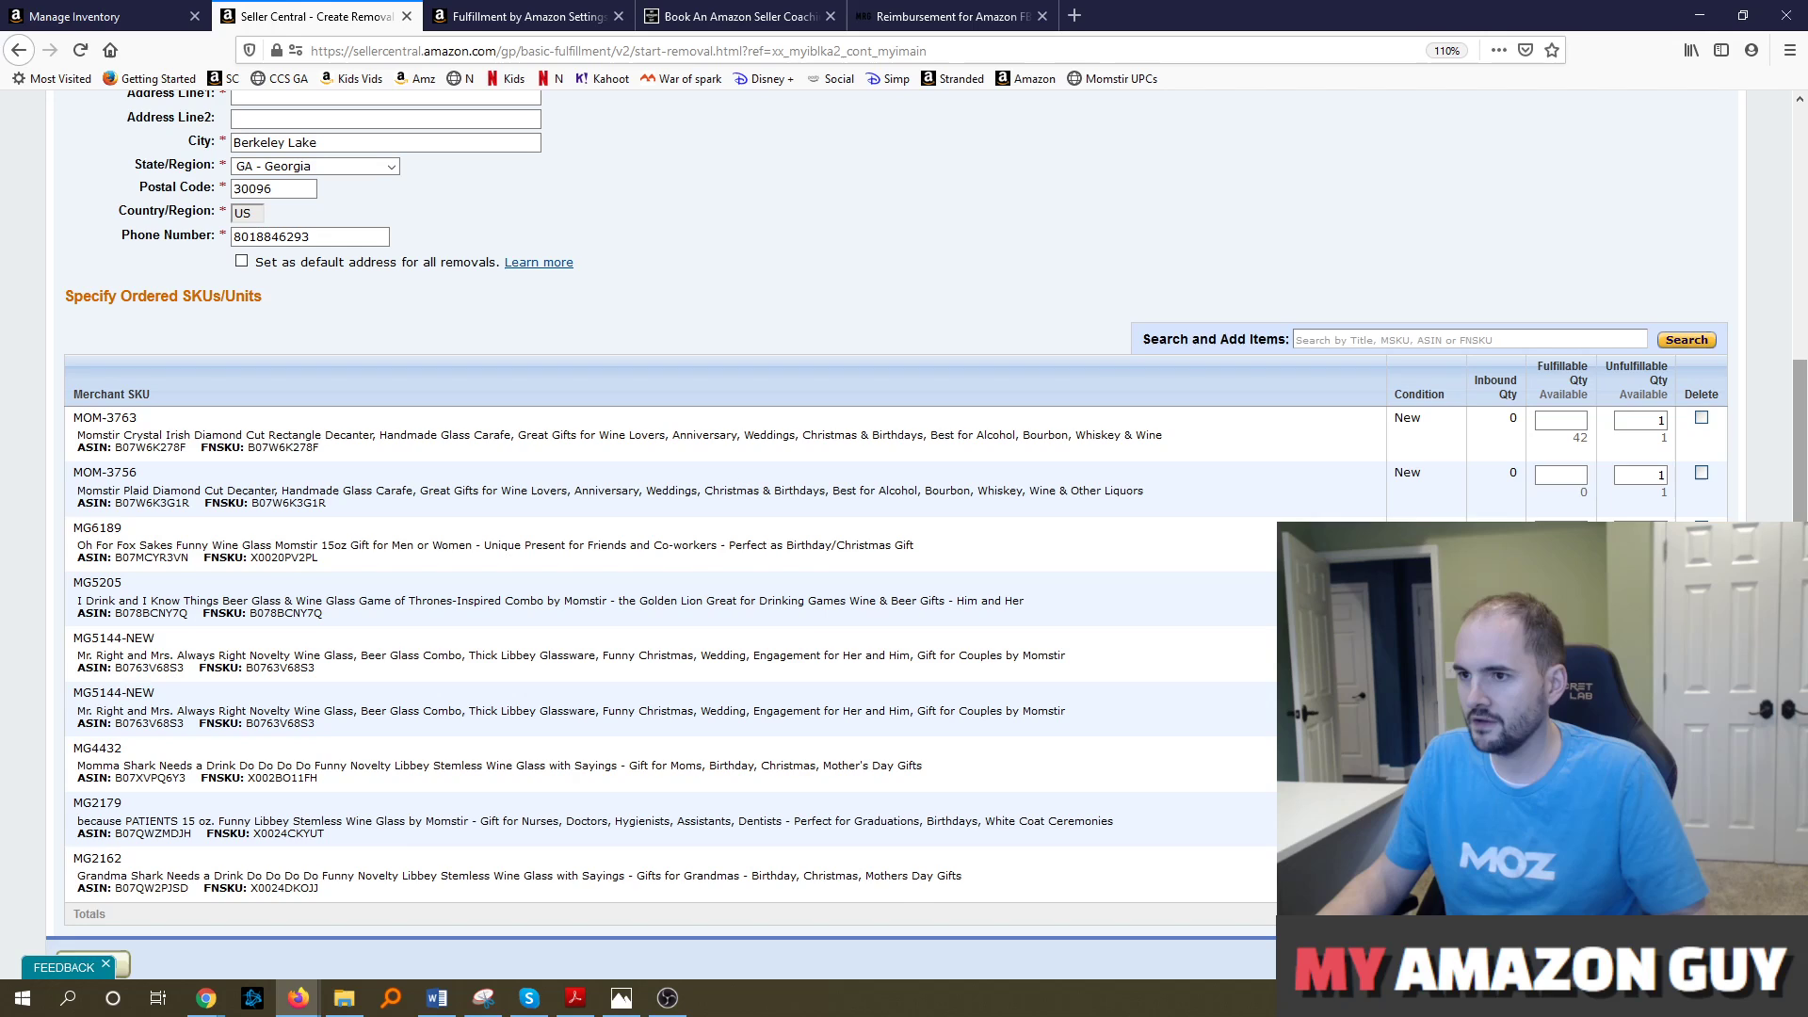
scroll(686, 170, "down", 1)
key("ctrl+Tab")
key("ctrl+shift+Tab")
scroll(1268, 516, "down", 2)
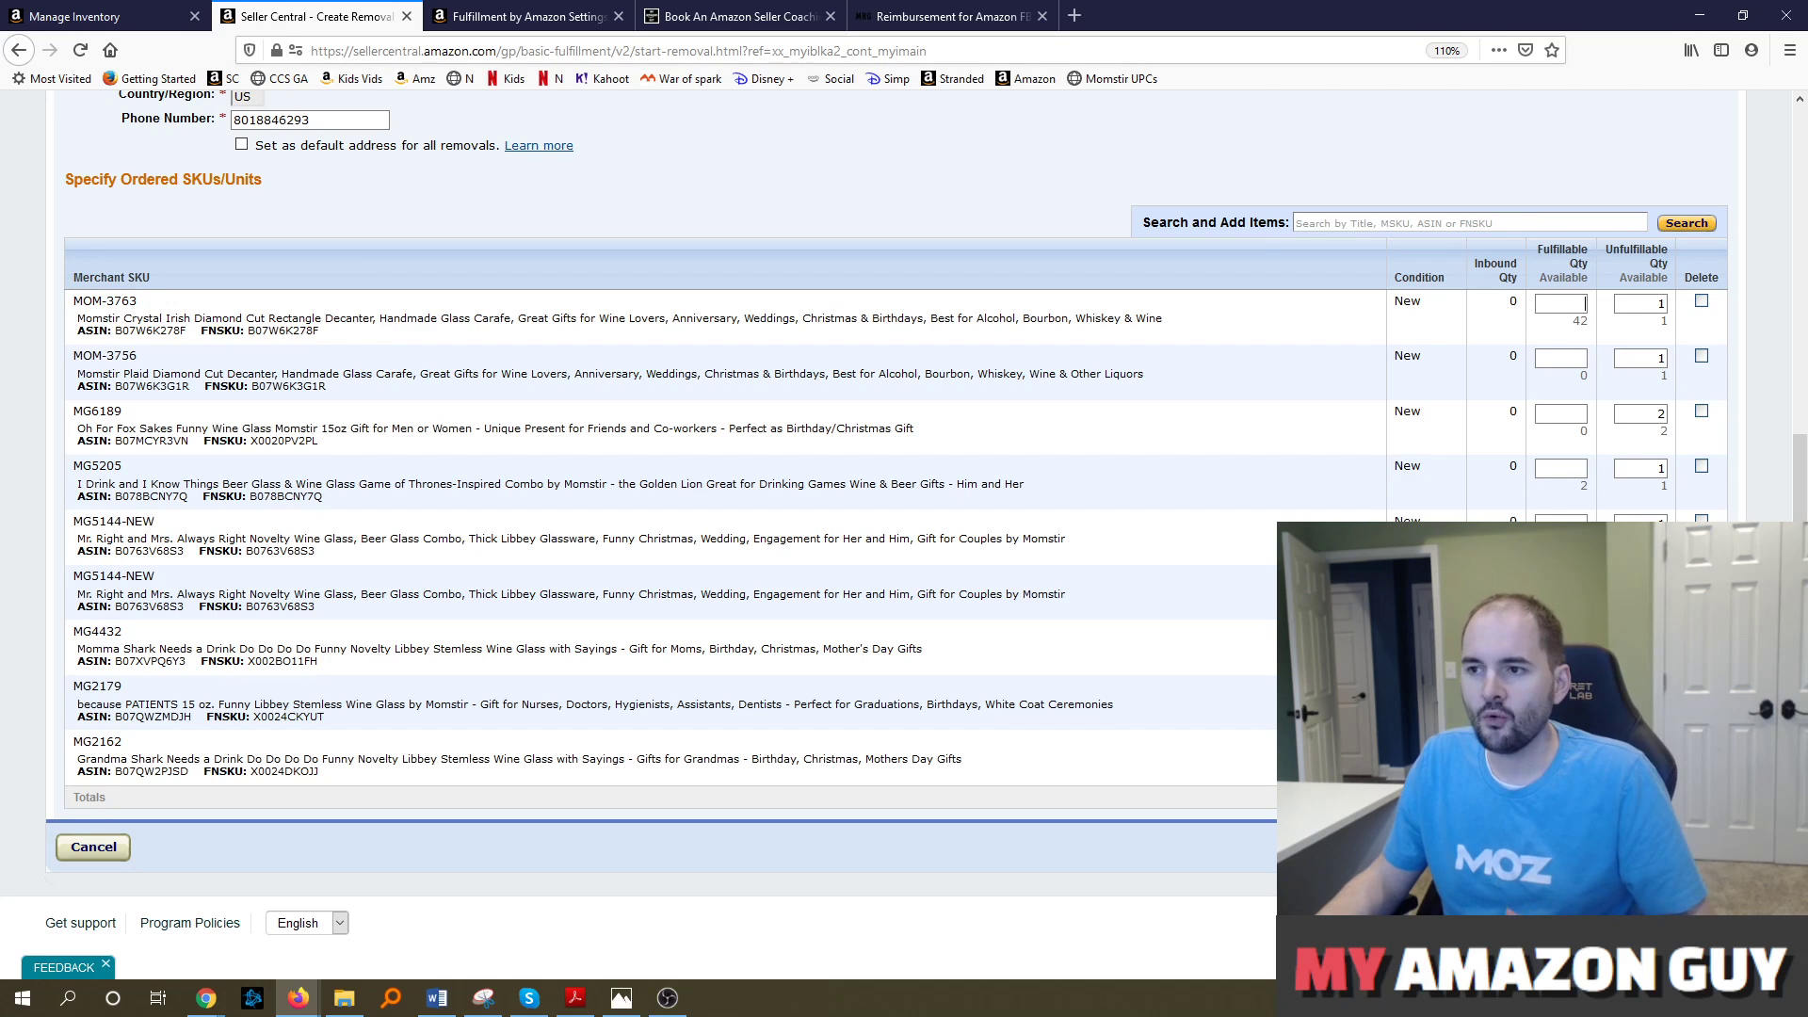
scroll(895, 524, "up", 10)
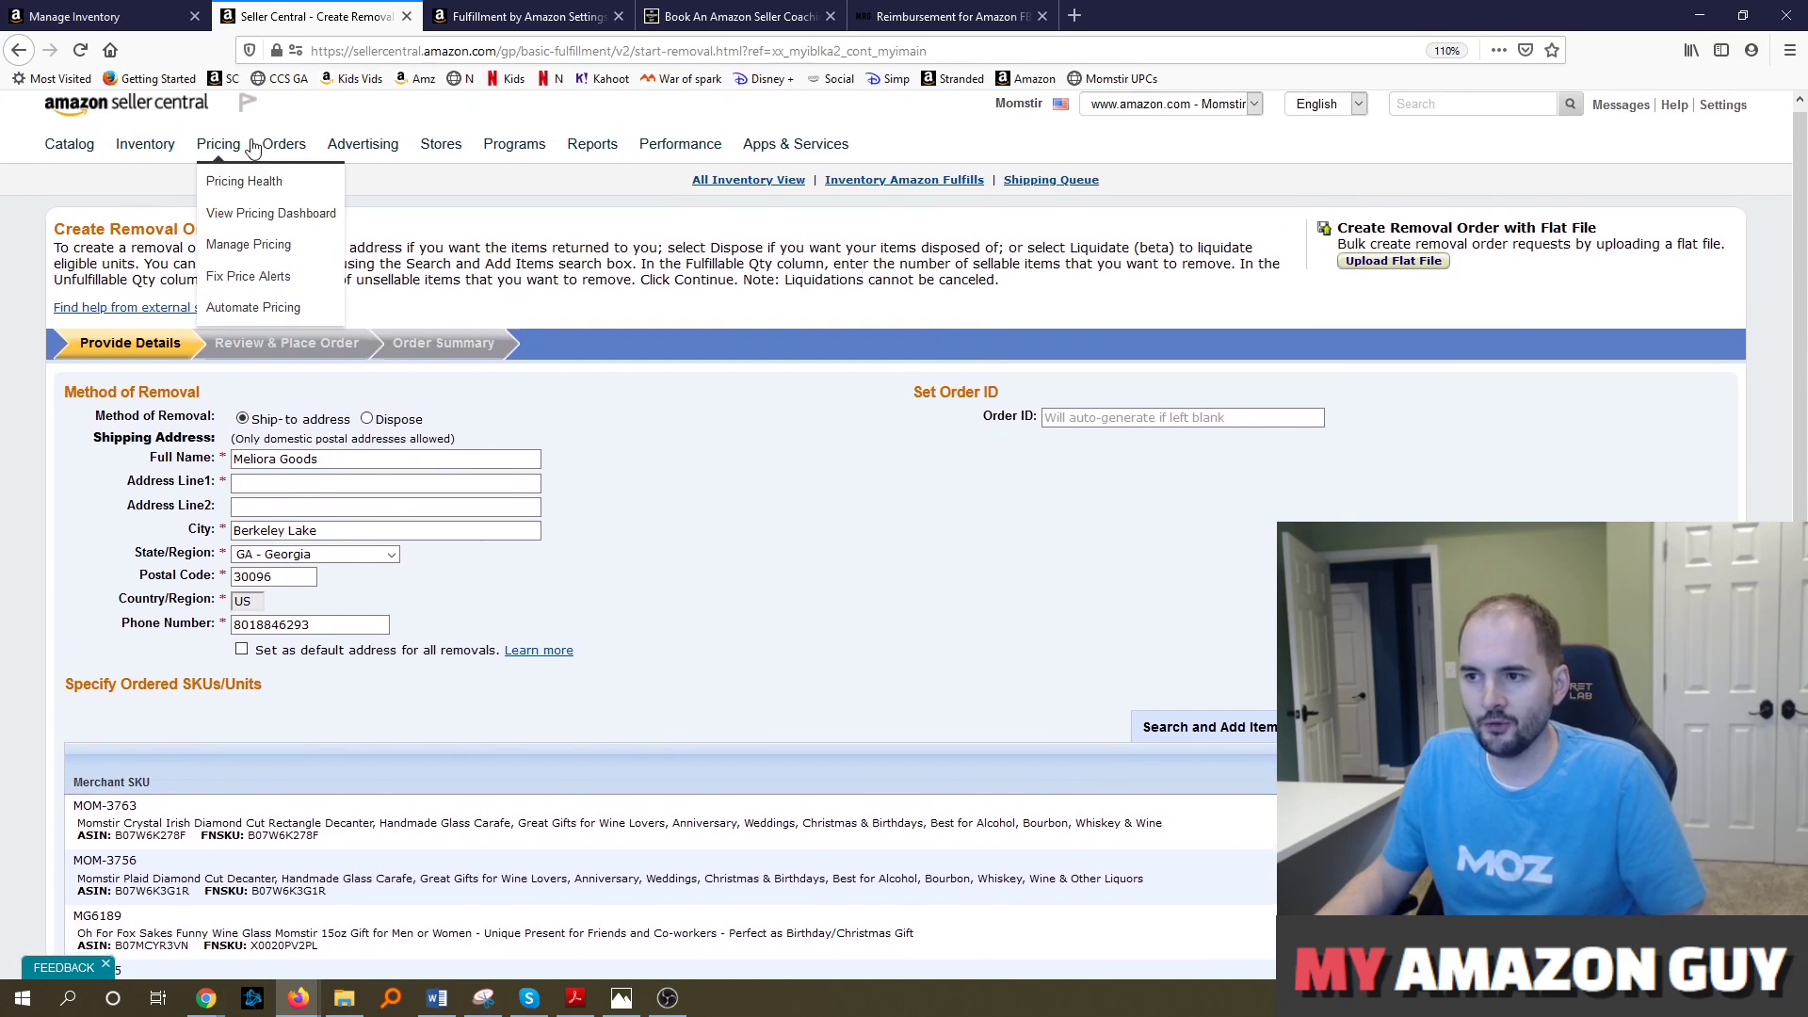
mouse_move(294, 177)
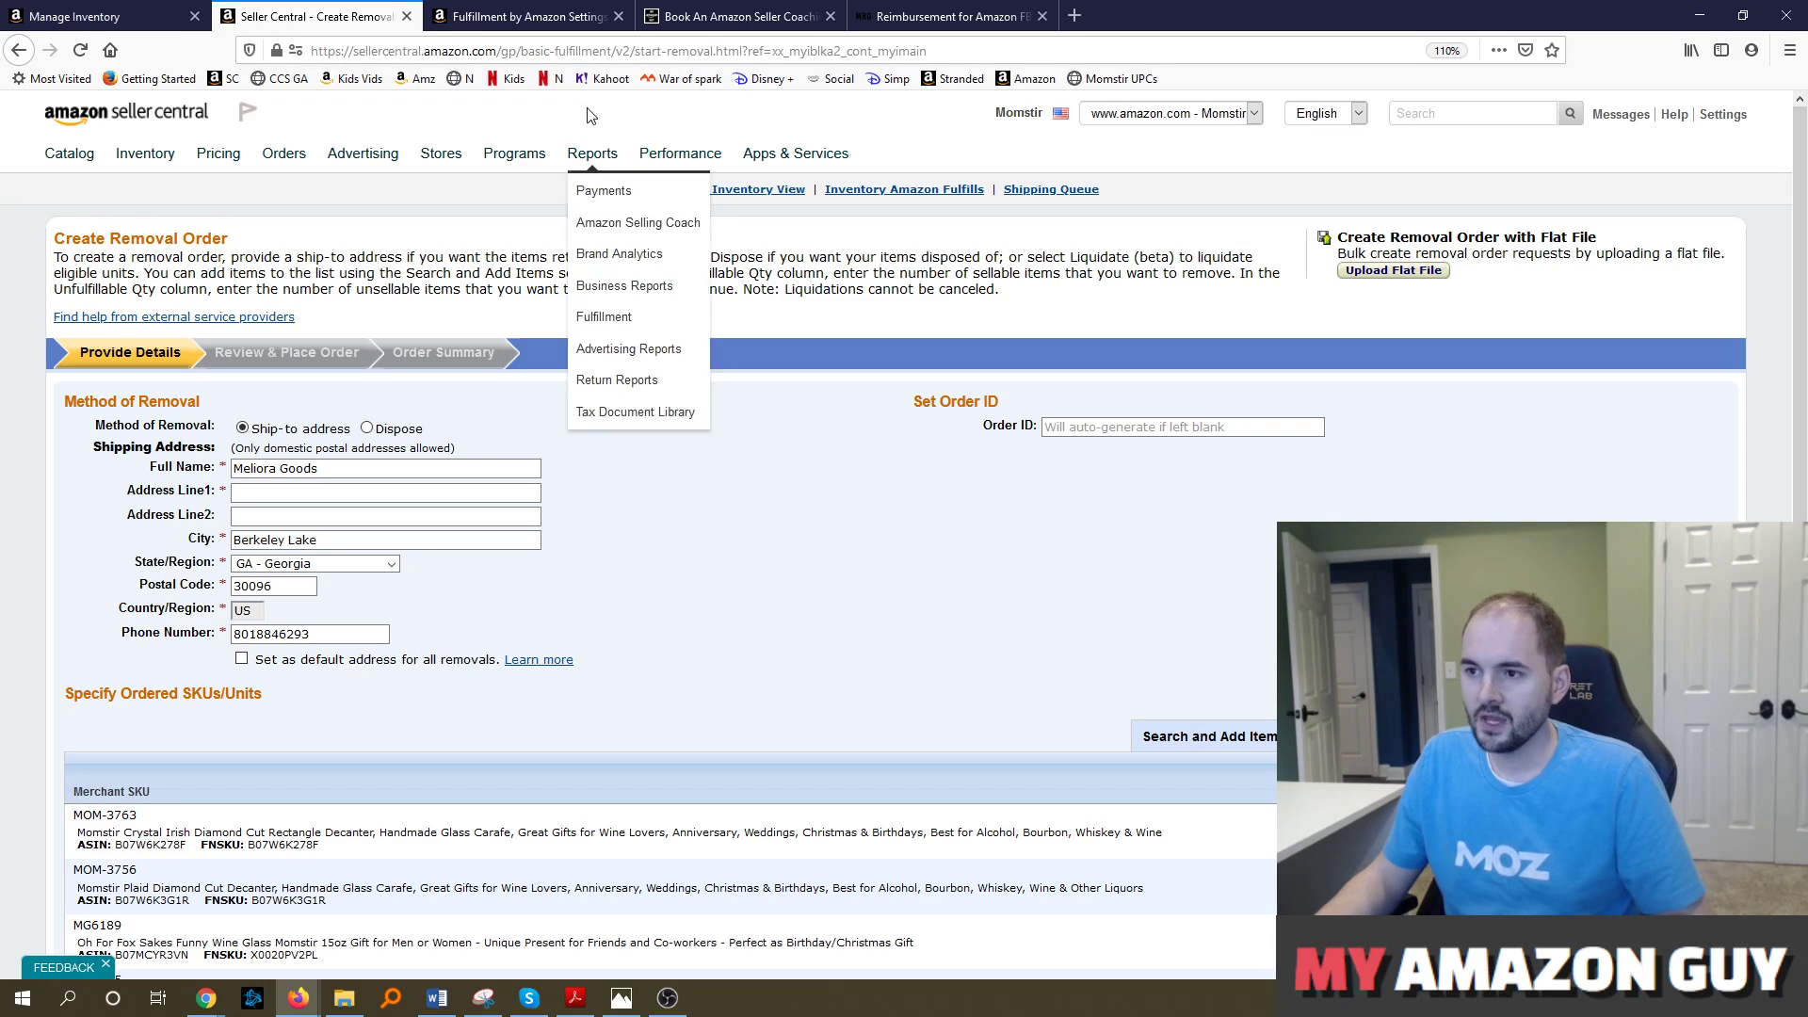
- On the Fulfillment by Amazon Settings page, find the Automated Unfulfillable Removal Settings heading
left_click(553, 14)
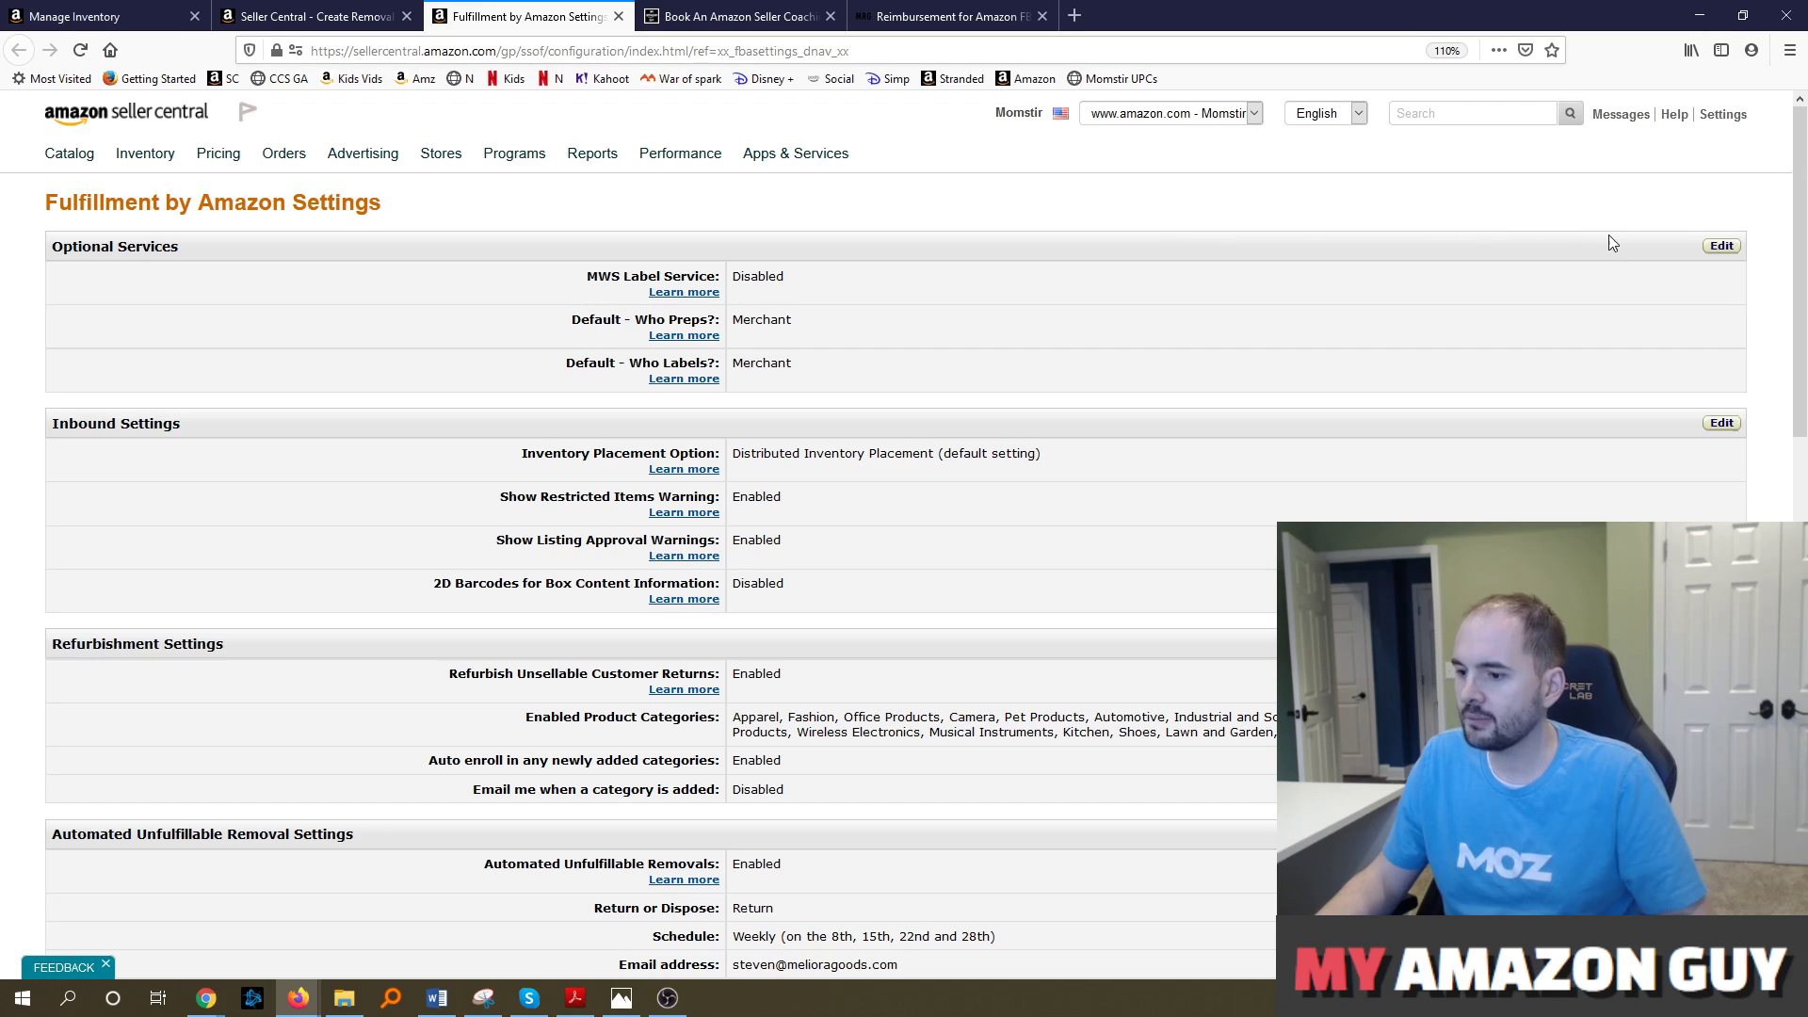
mouse_move(1718, 115)
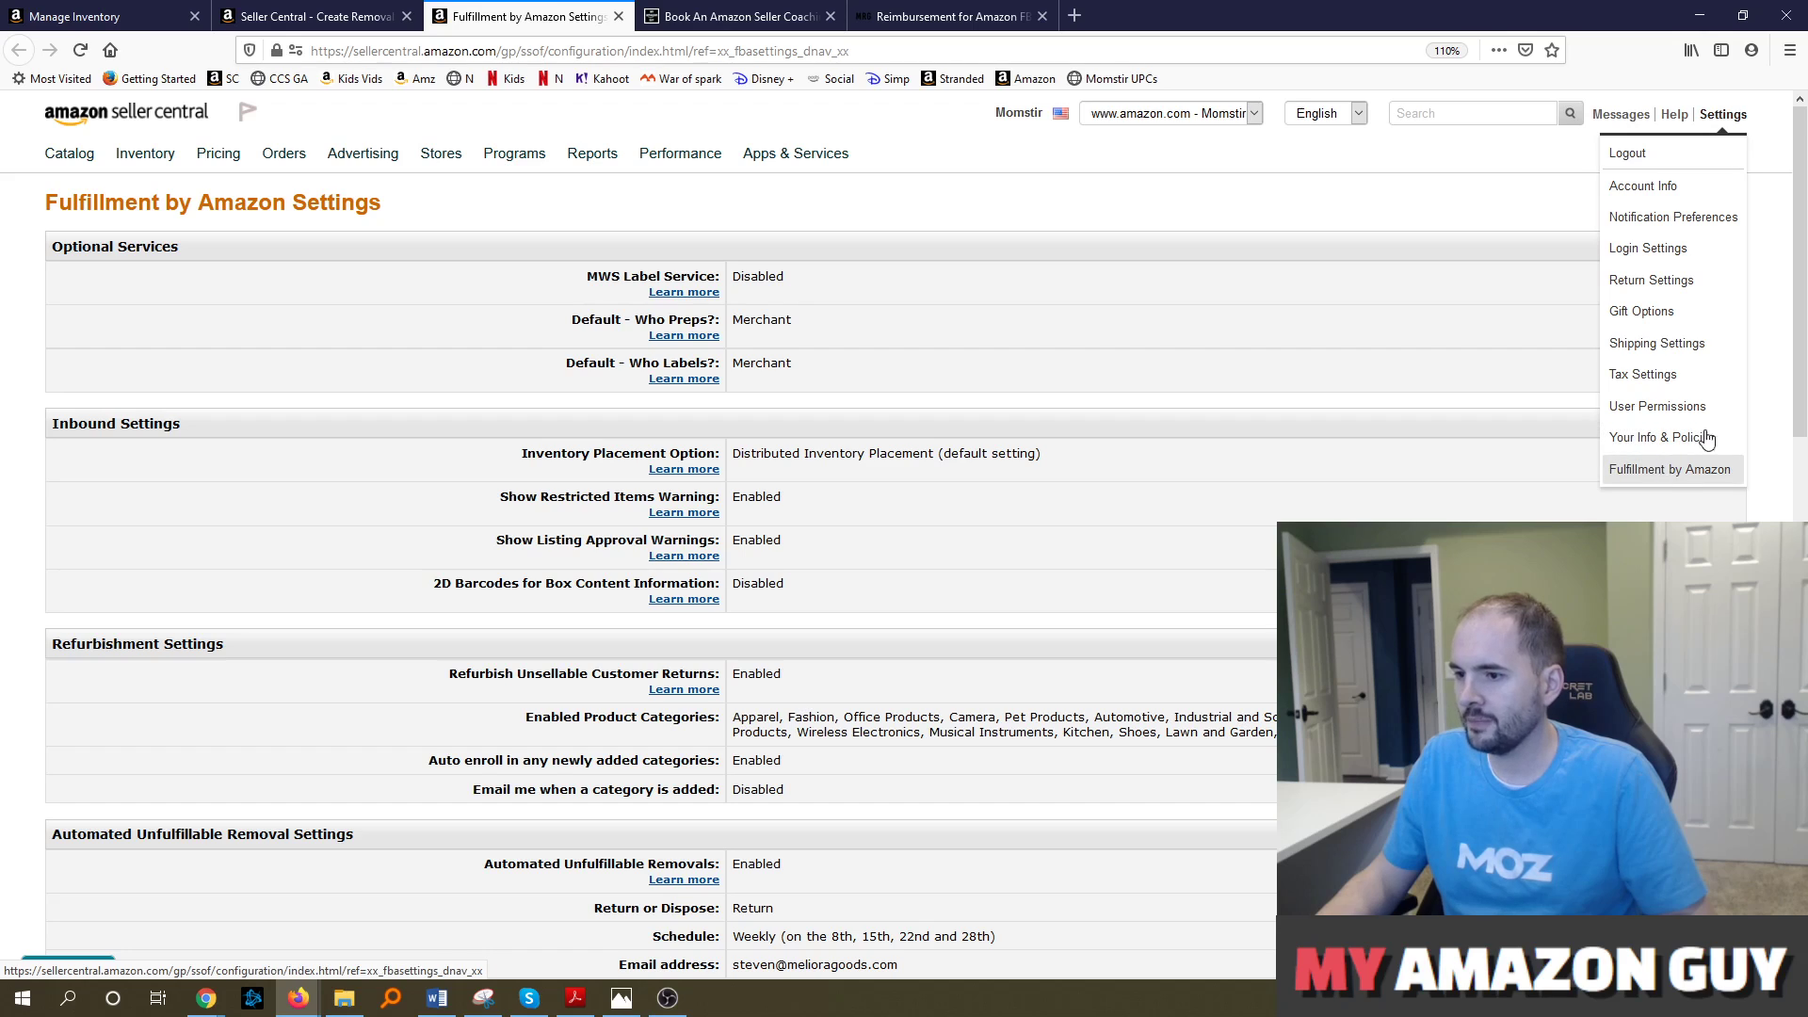
left_click_drag(1805, 295, 1803, 509)
left_click_drag(56, 288, 384, 296)
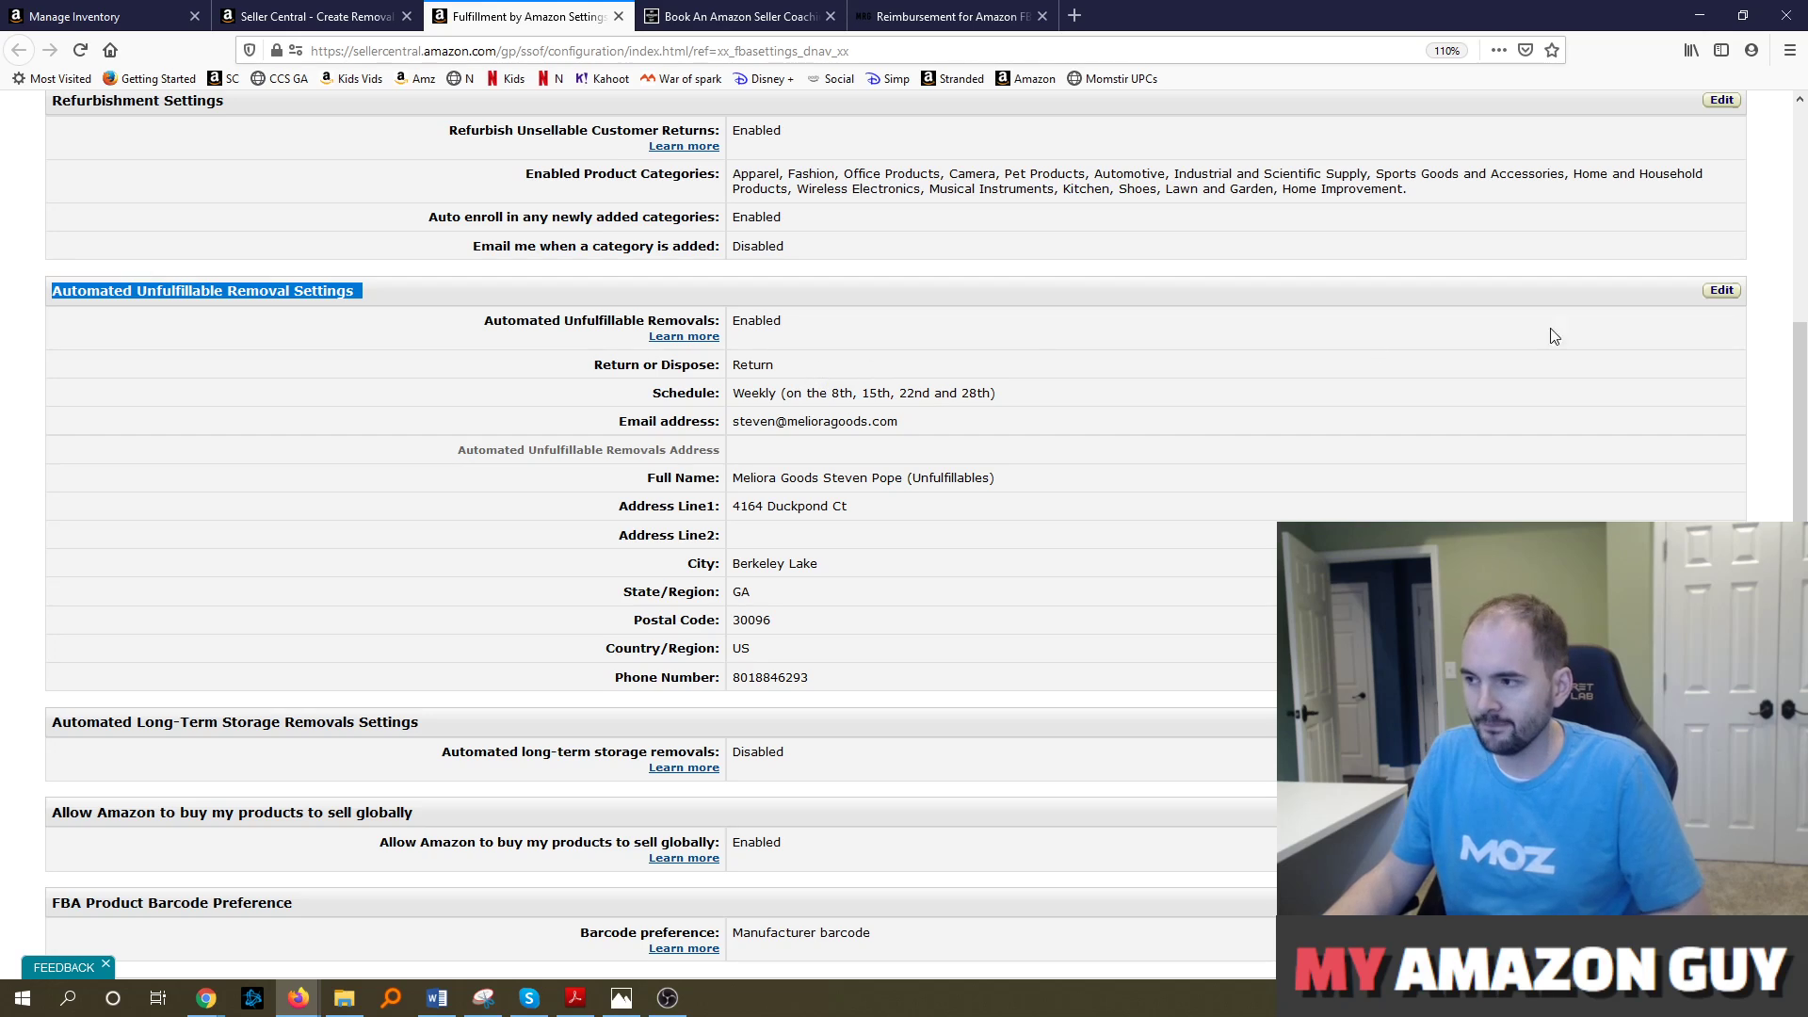
- Edit the automated removal settings, keeping the weekly schedule and choosing Return
left_click(1721, 294)
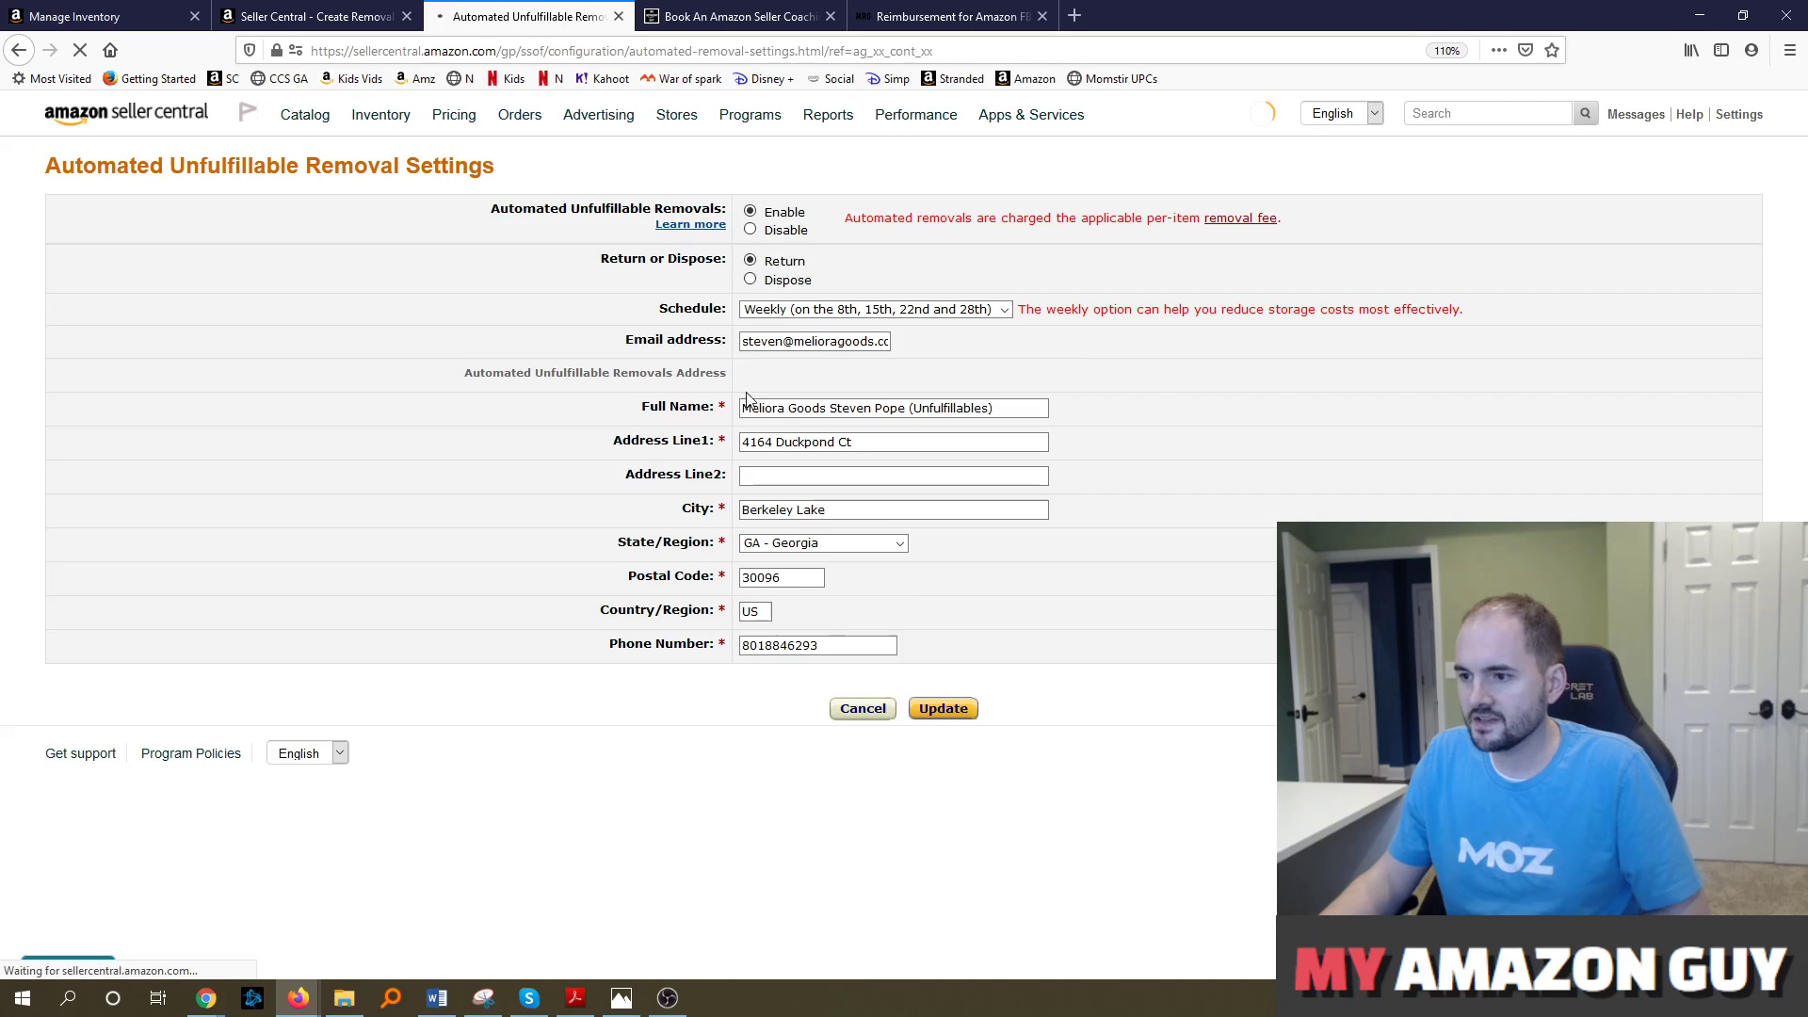
left_click(844, 480)
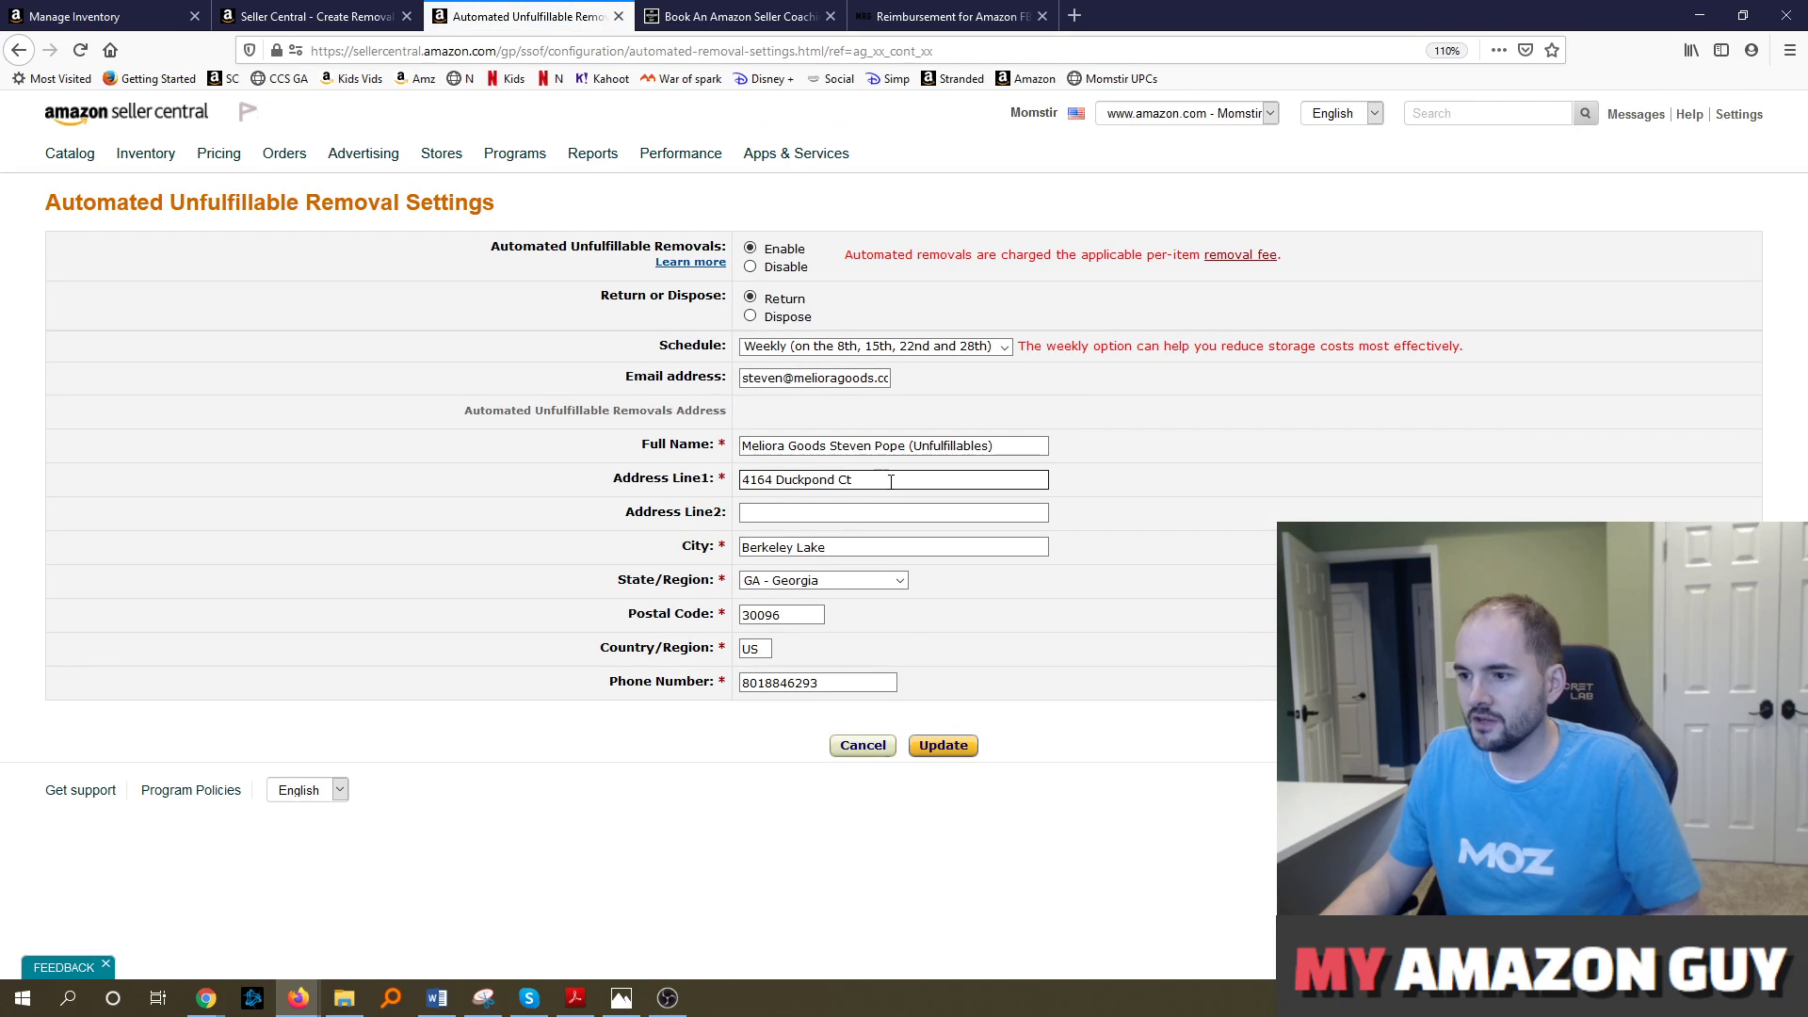
key("BackSpace")
key("BackSpace")
key("BackSpace")
key("BackSpace")
key("BackSpace")
key("BackSpace")
key("BackSpace")
key("BackSpace")
key("BackSpace")
key("BackSpace")
key("BackSpace")
key("BackSpace")
key("BackSpace")
key("BackSpace")
key("BackSpace")
key("BackSpace")
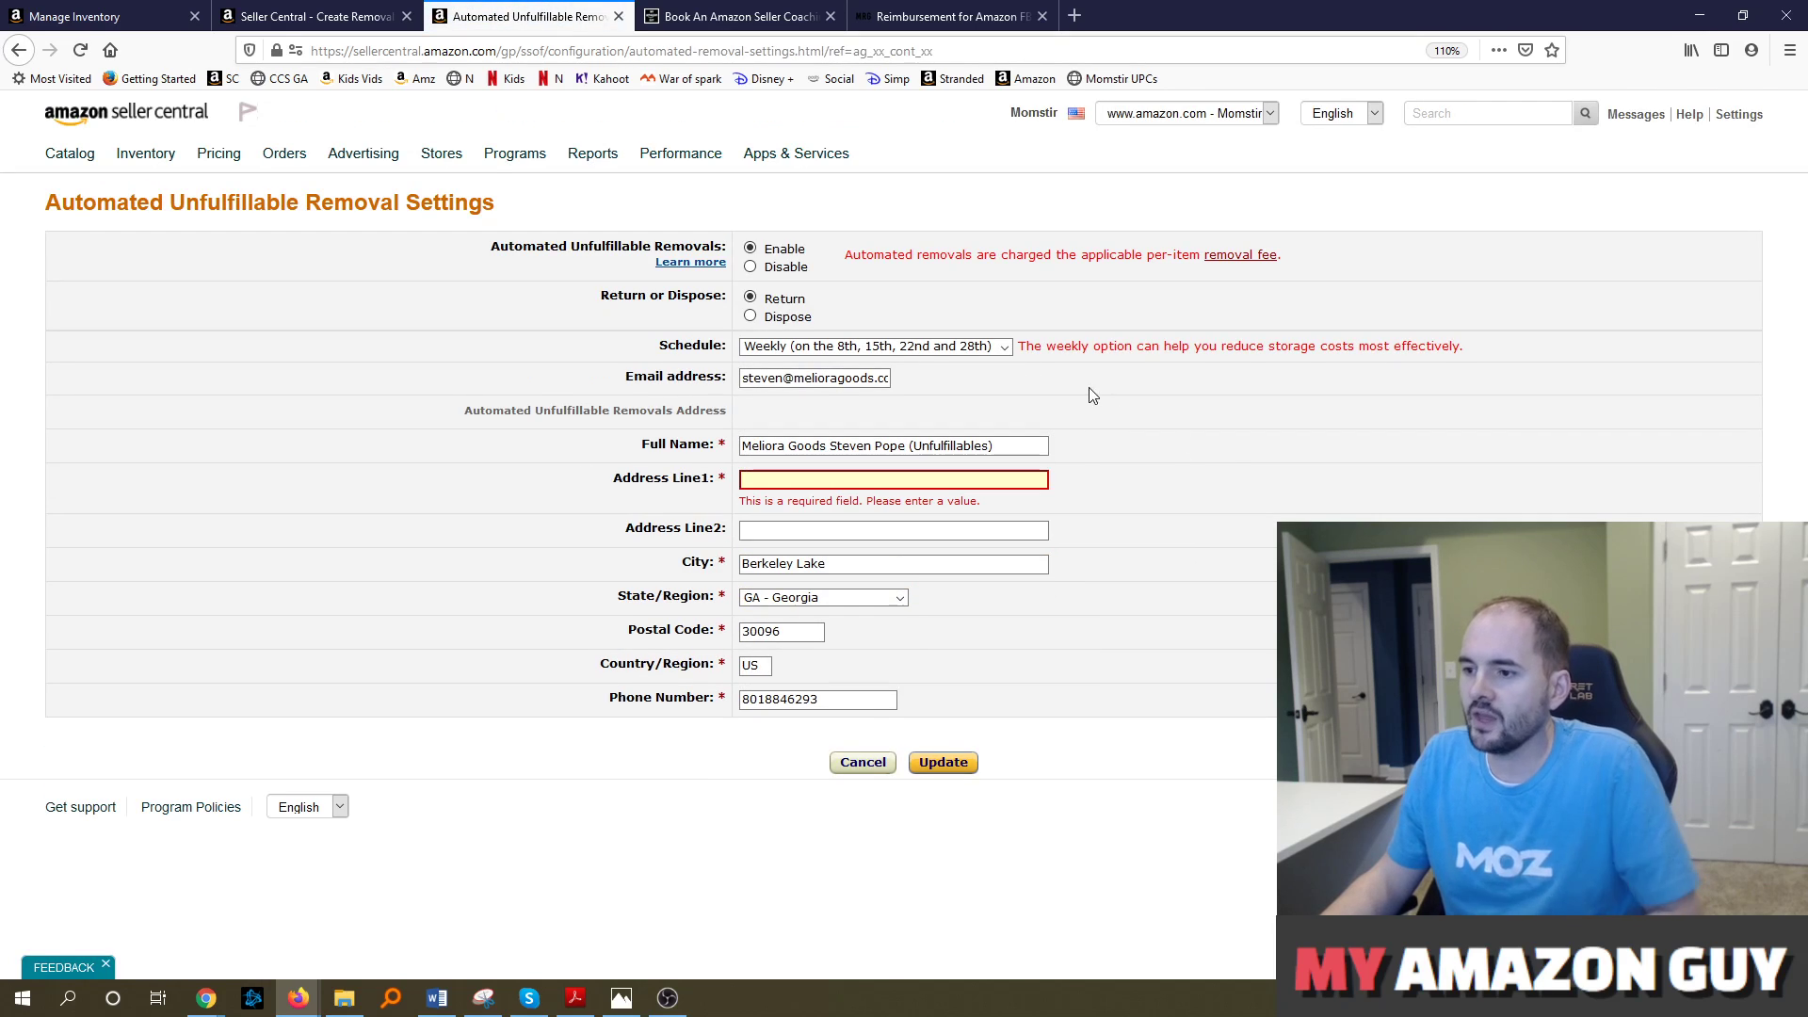
left_click(842, 380)
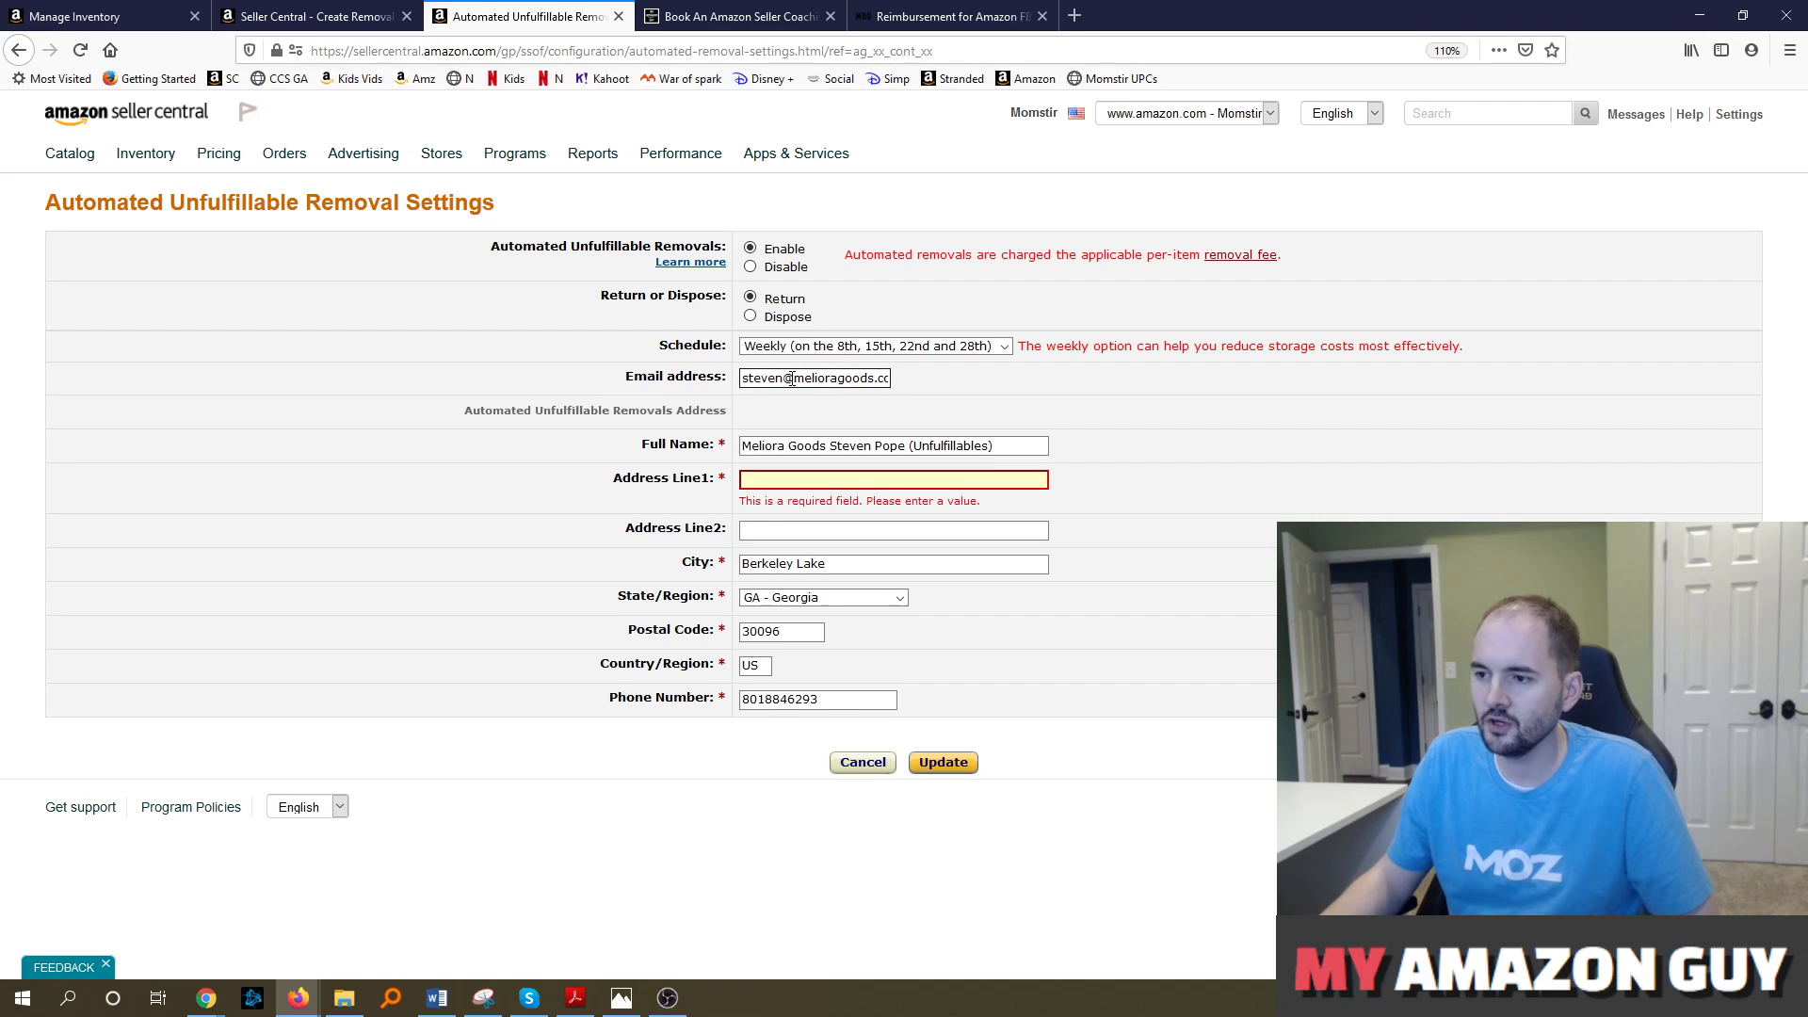
left_click(845, 347)
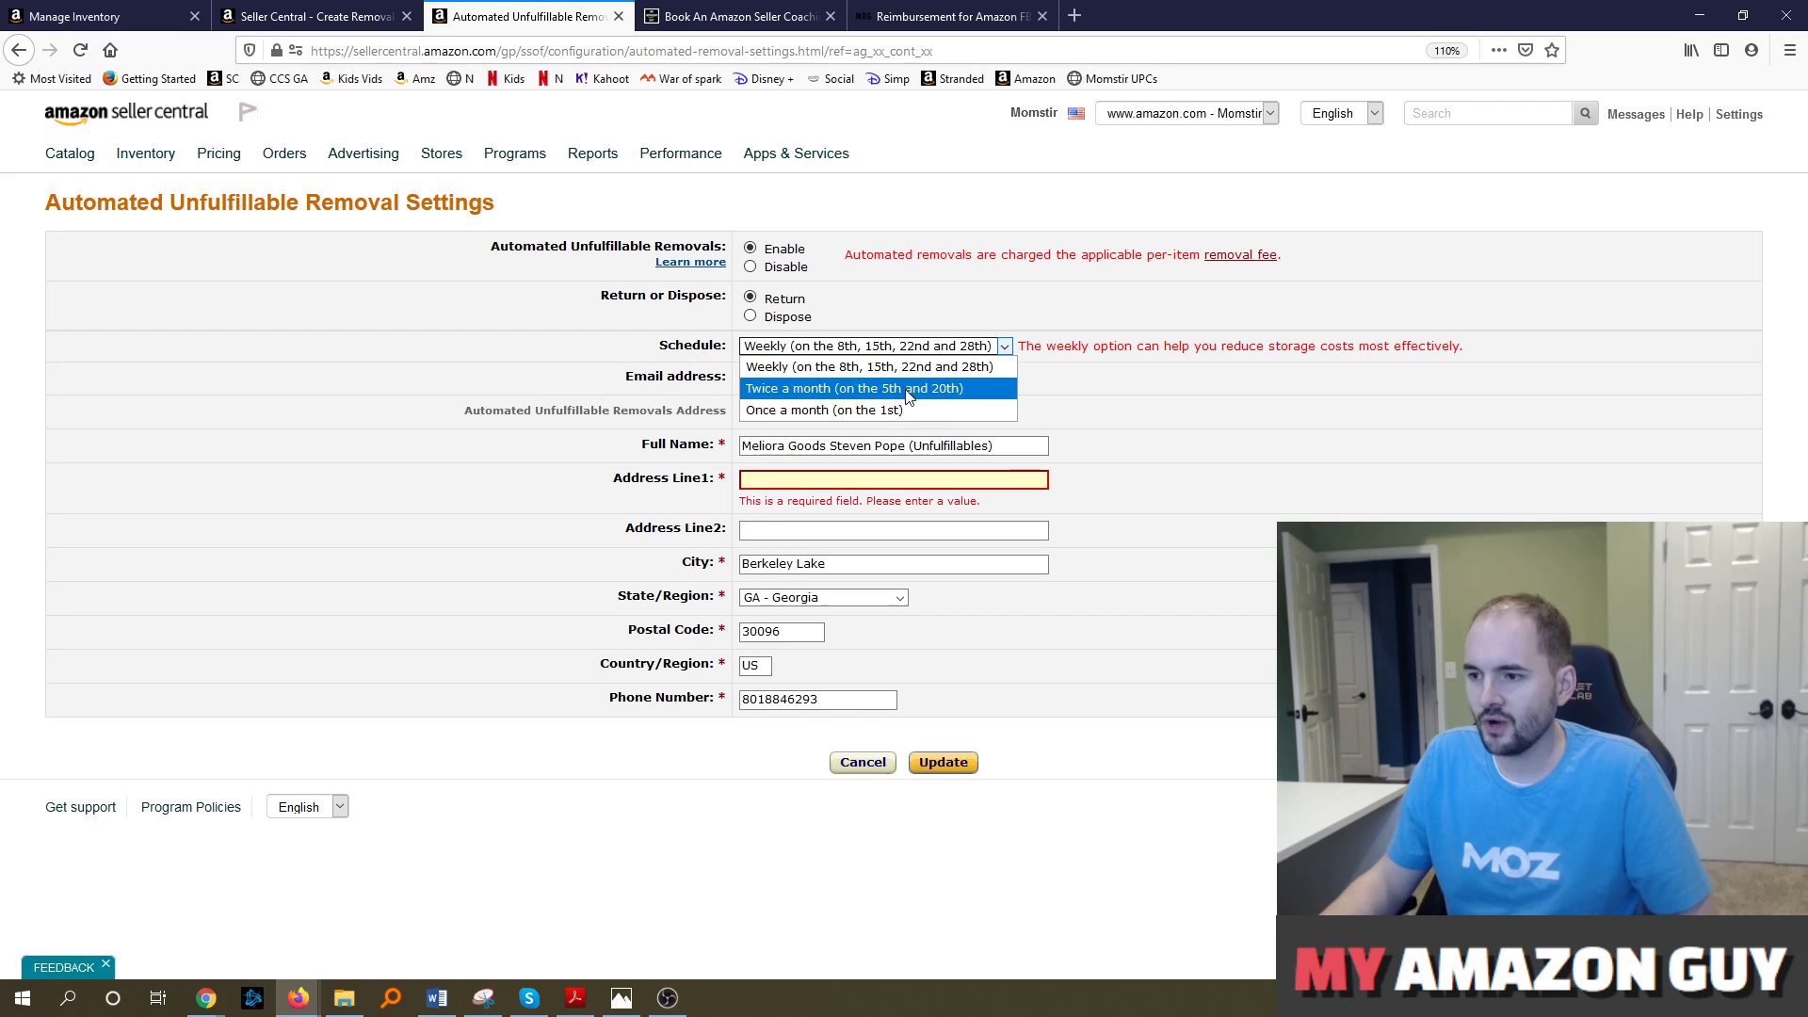
left_click(928, 366)
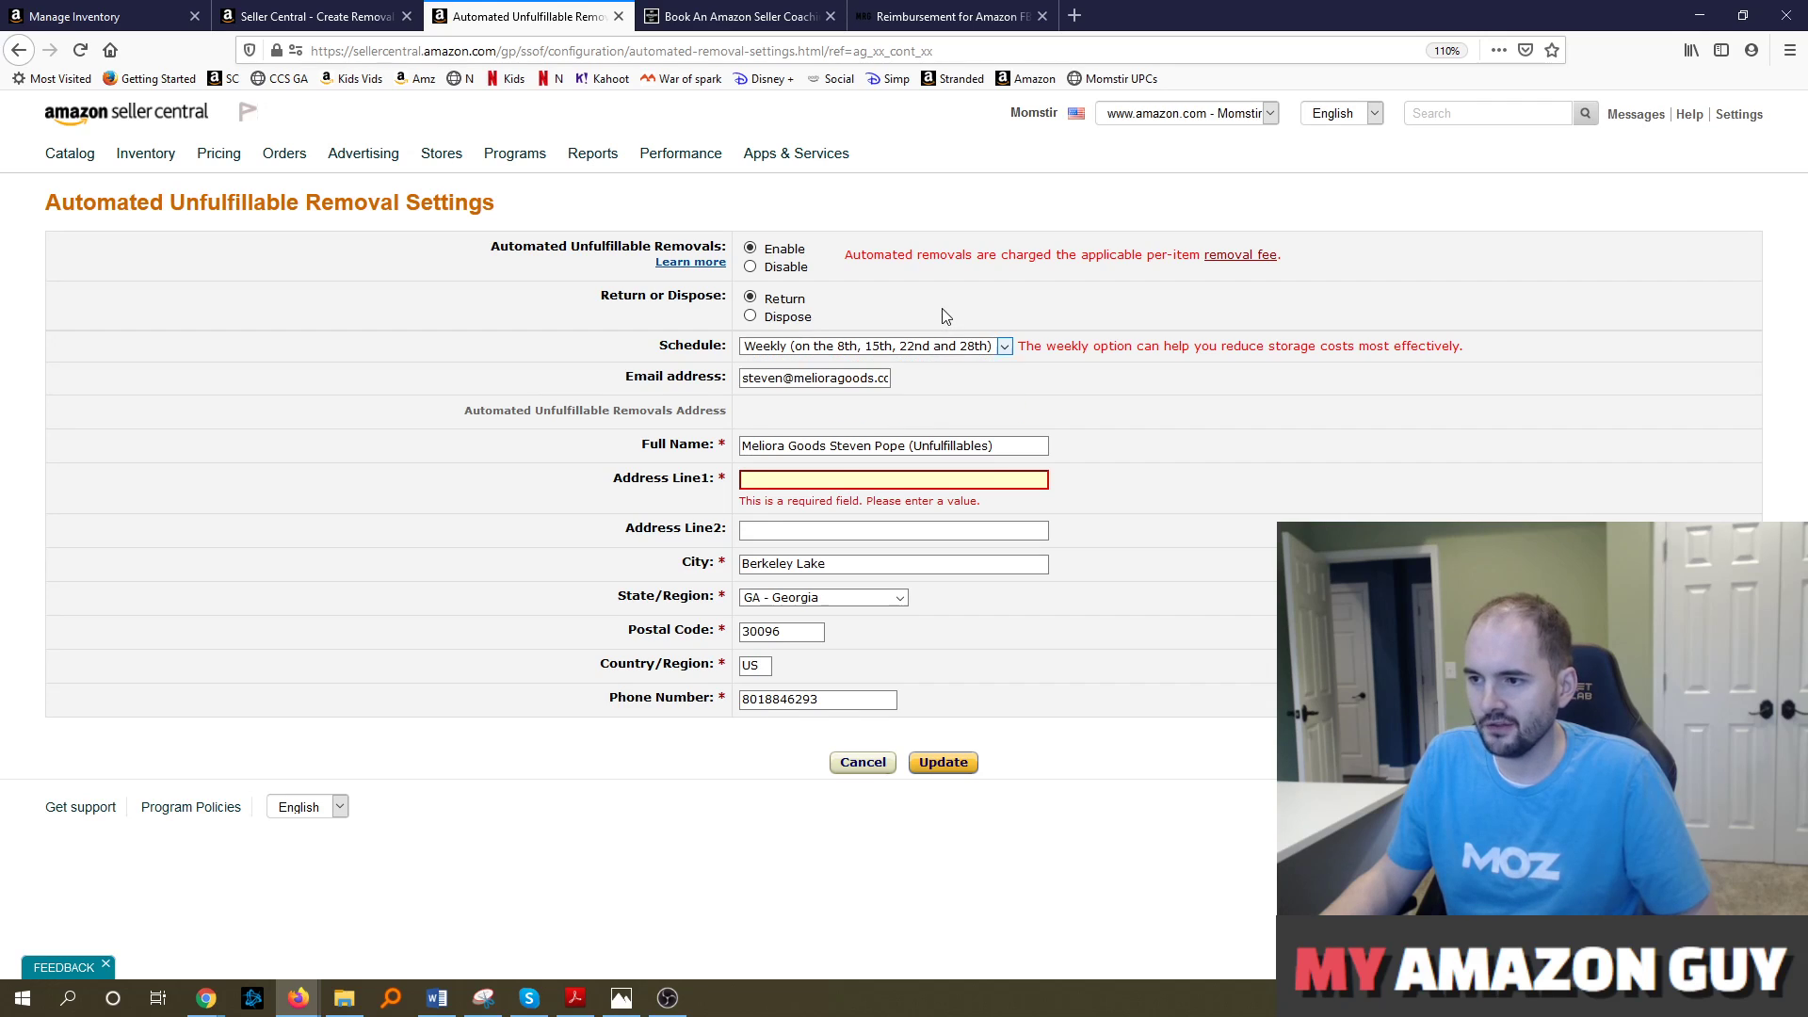
left_click(750, 295)
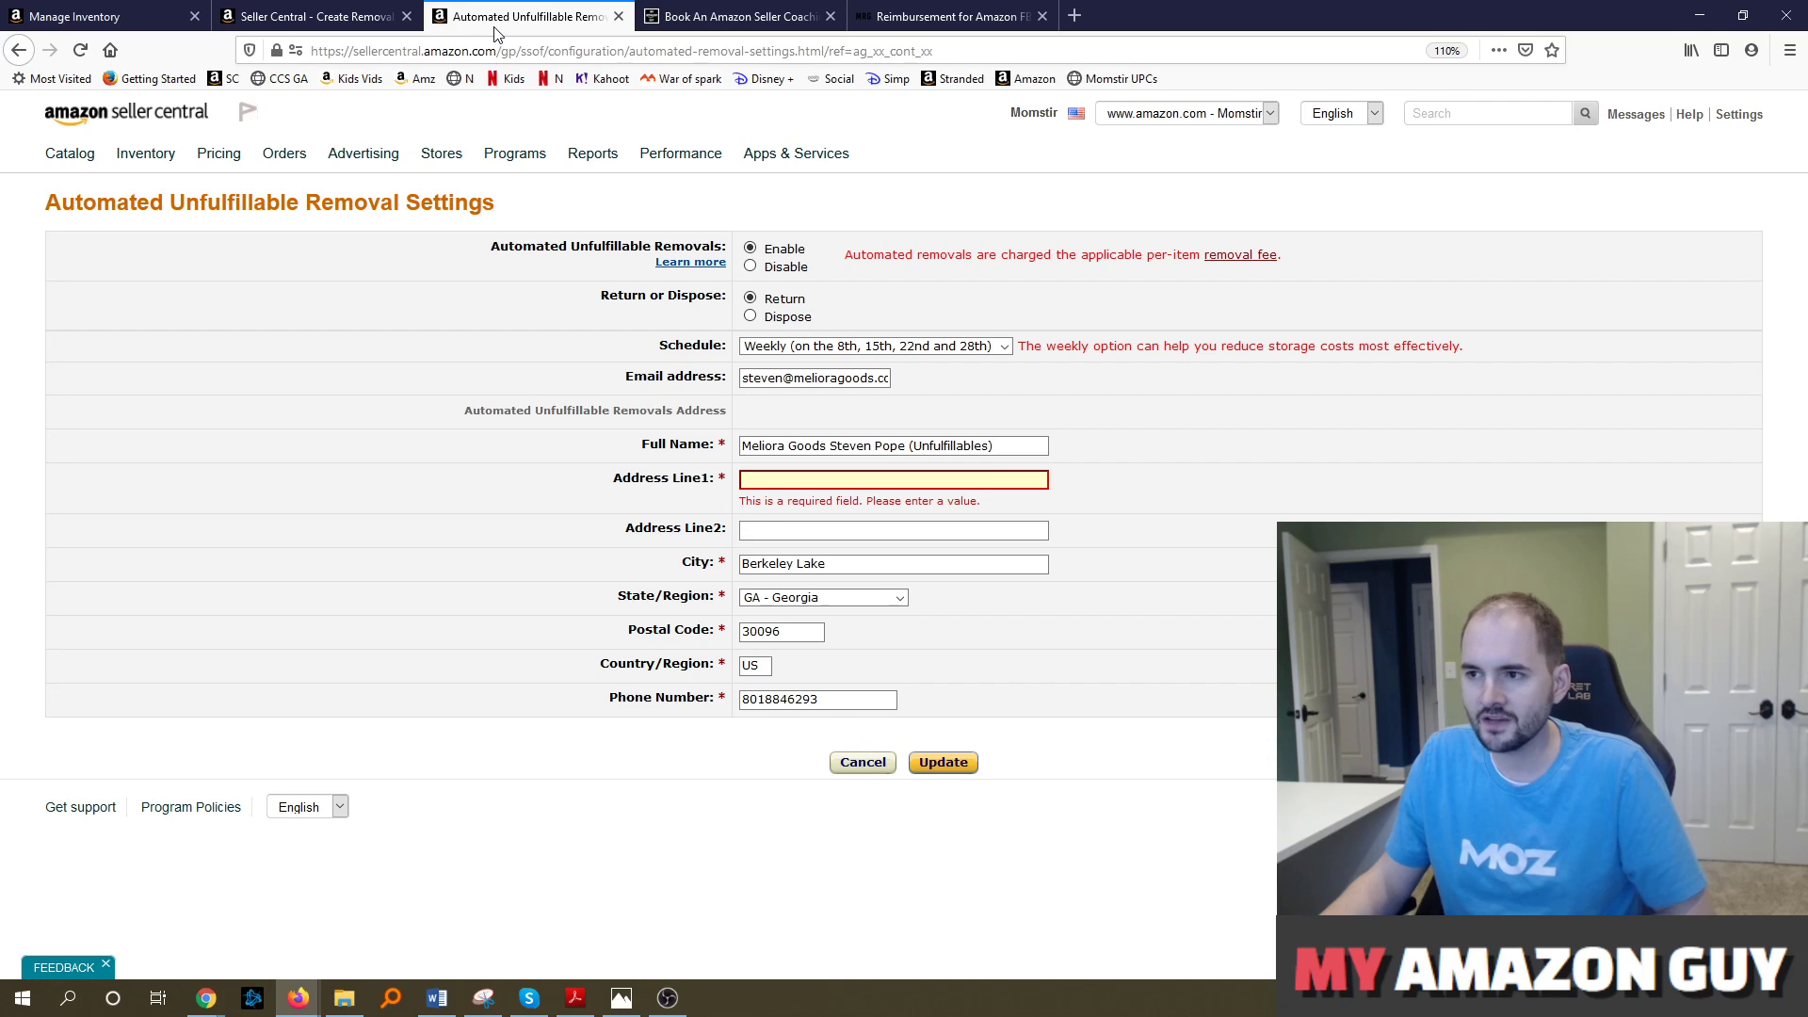
- Switch over to the My Refund Guy reimbursement page and scroll to its top
left_click(697, 11)
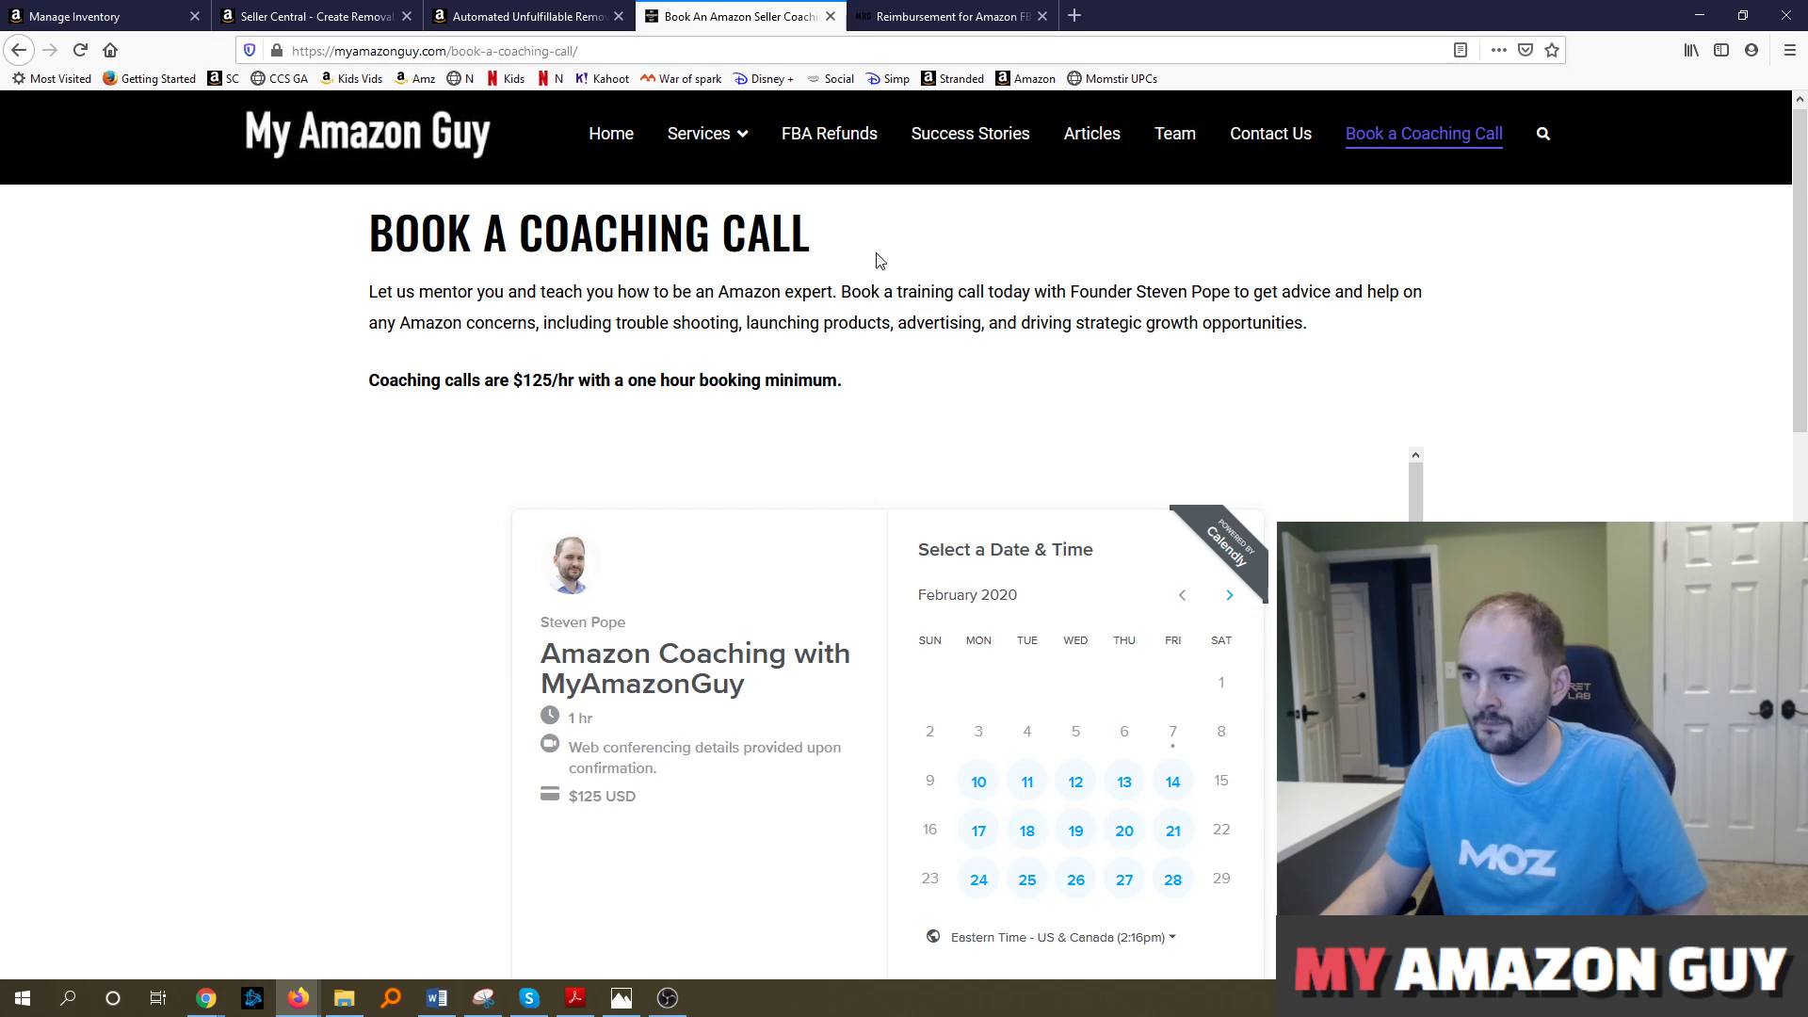
left_click(941, 16)
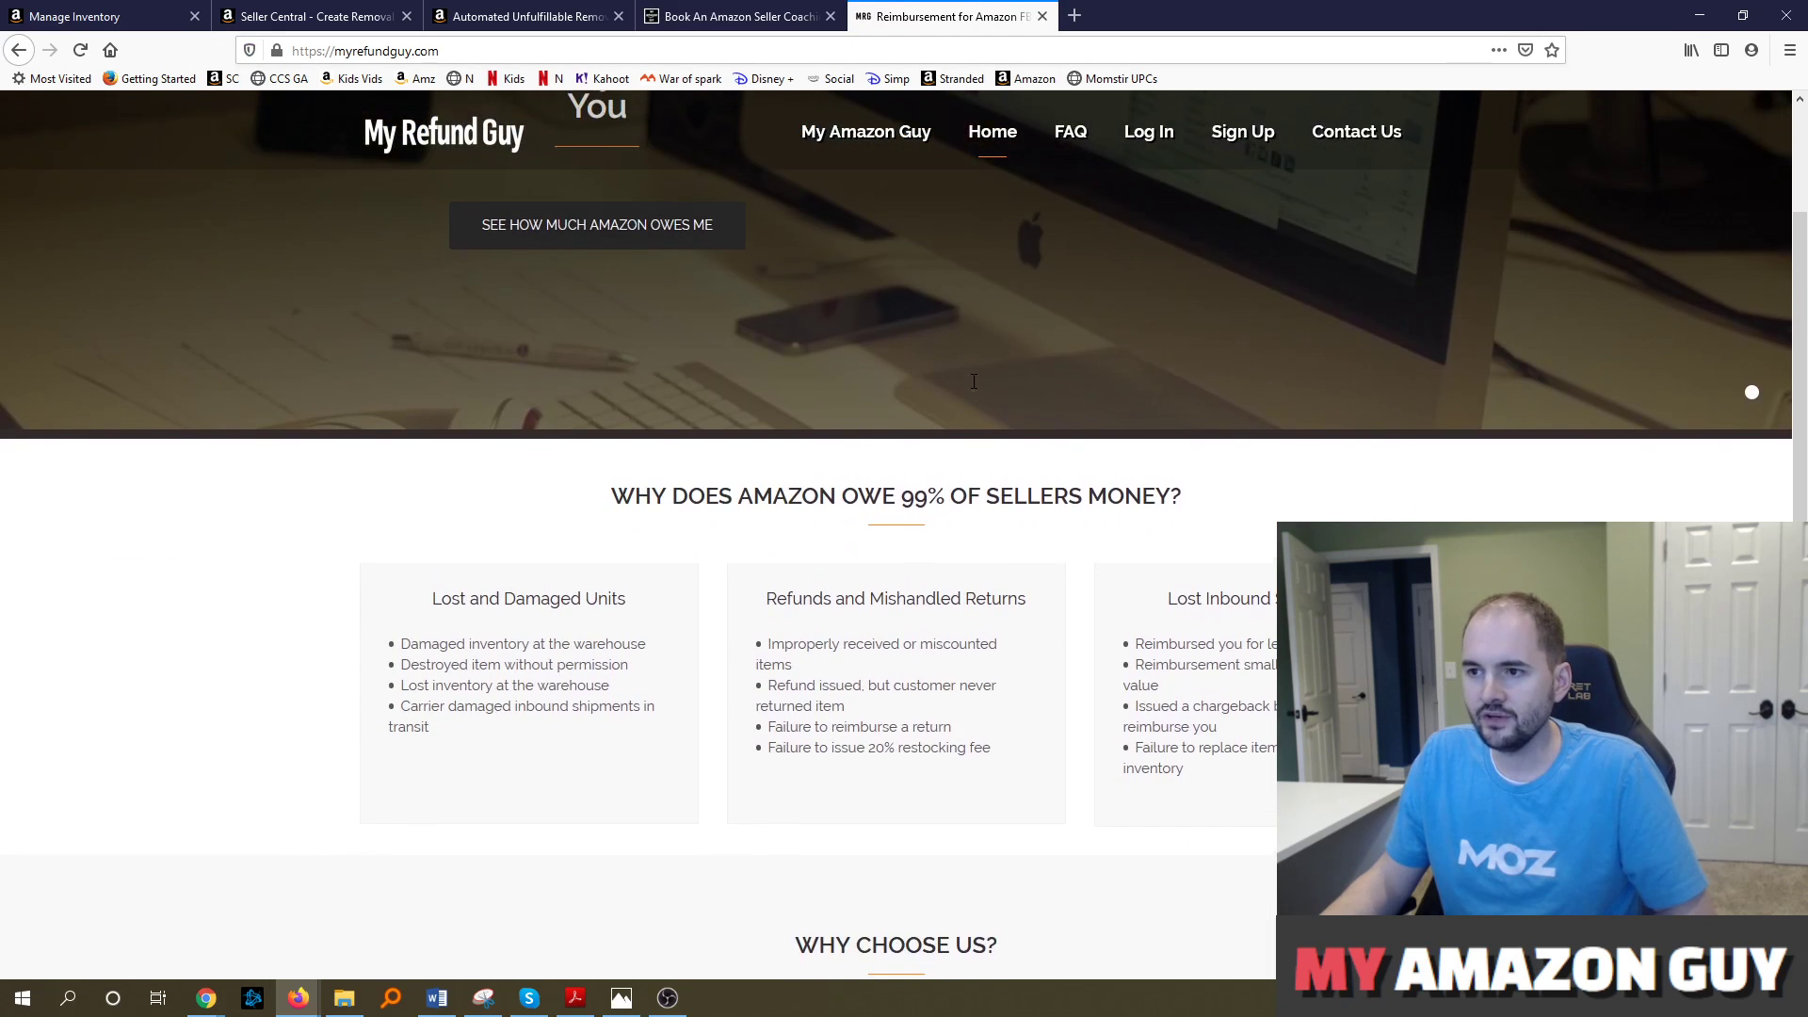
scroll(974, 381, "up", 3)
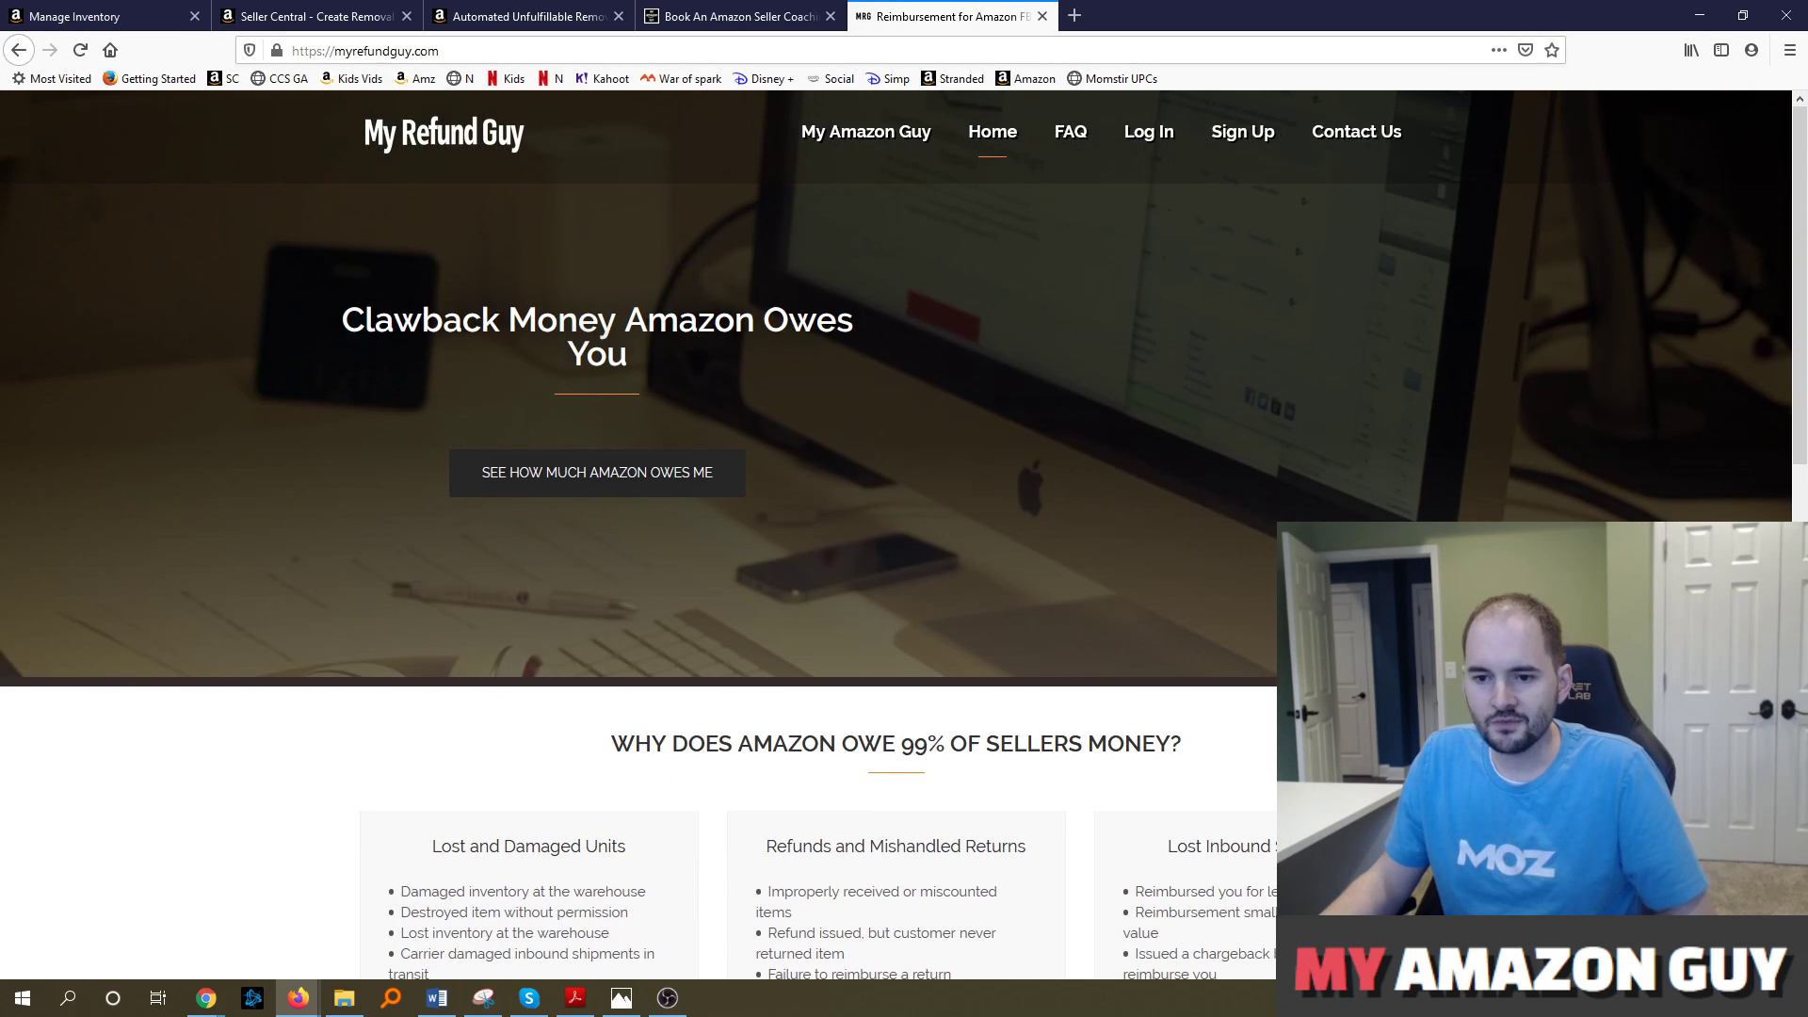